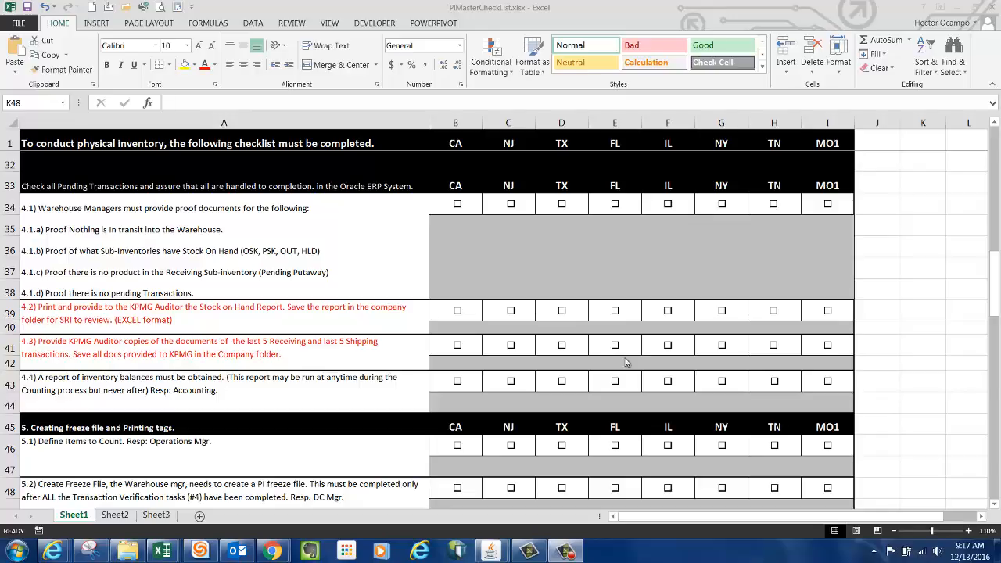
Review checklist item 4.1.a about proving nothing is in transit into the warehouse.
click(275, 265)
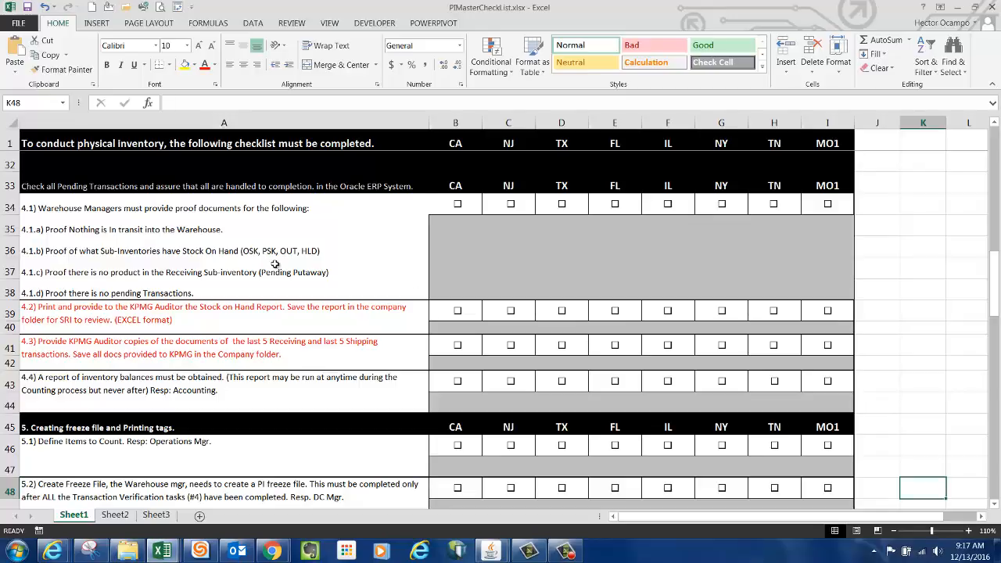
click(147, 212)
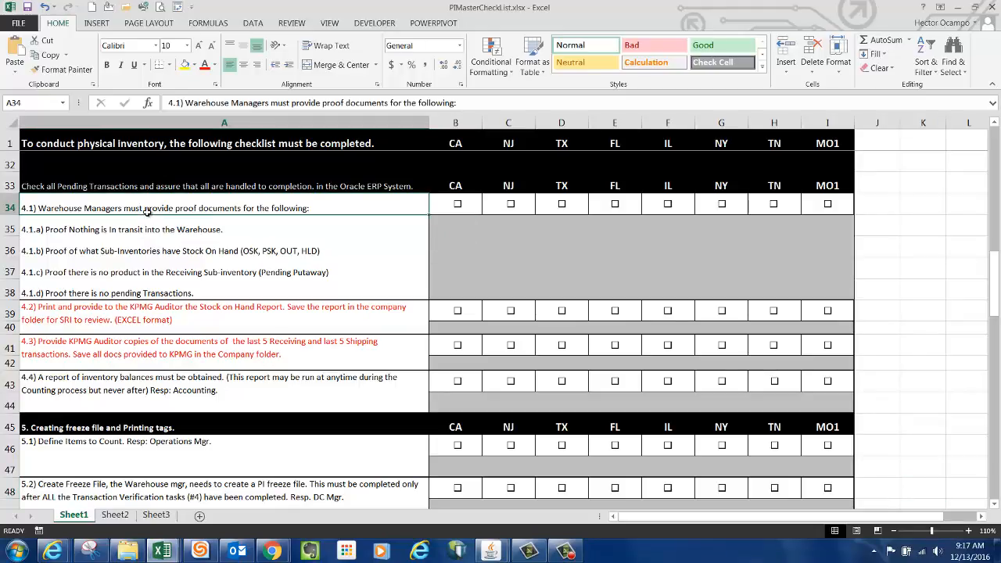
click(179, 233)
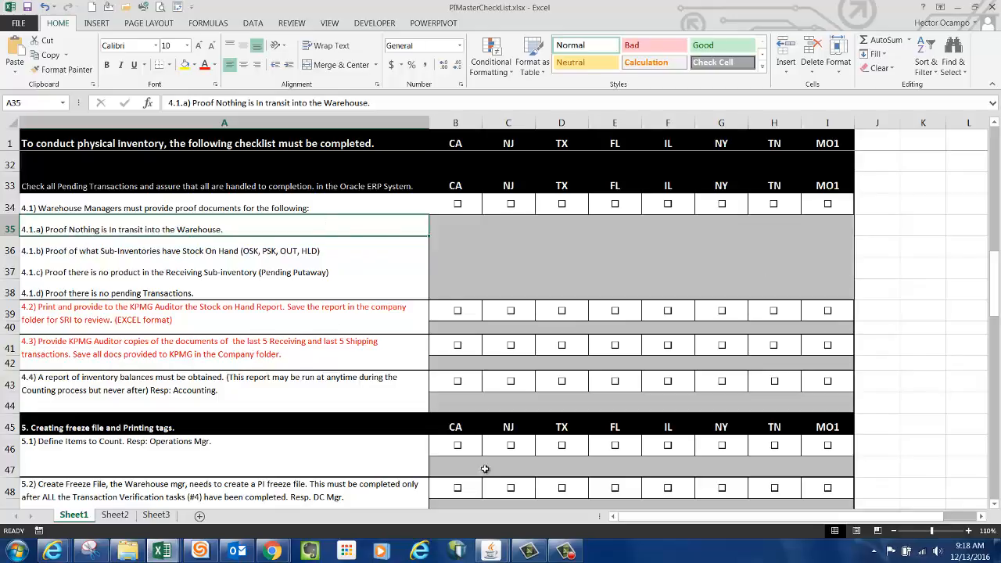
Switch to the Oracle Applications EBSUAT1 session and change the organization to TN1-Mt Juliet.
click(494, 554)
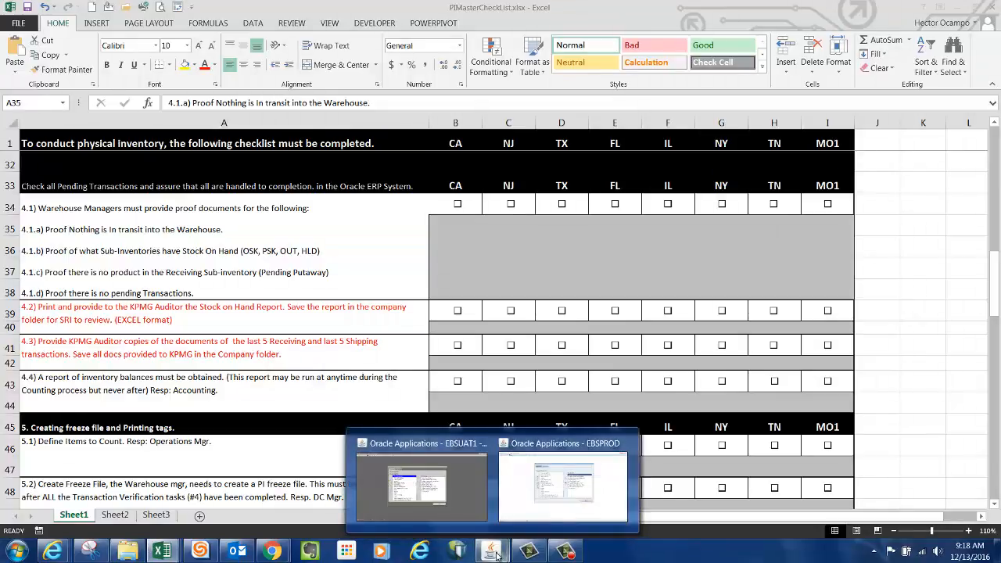
click(455, 509)
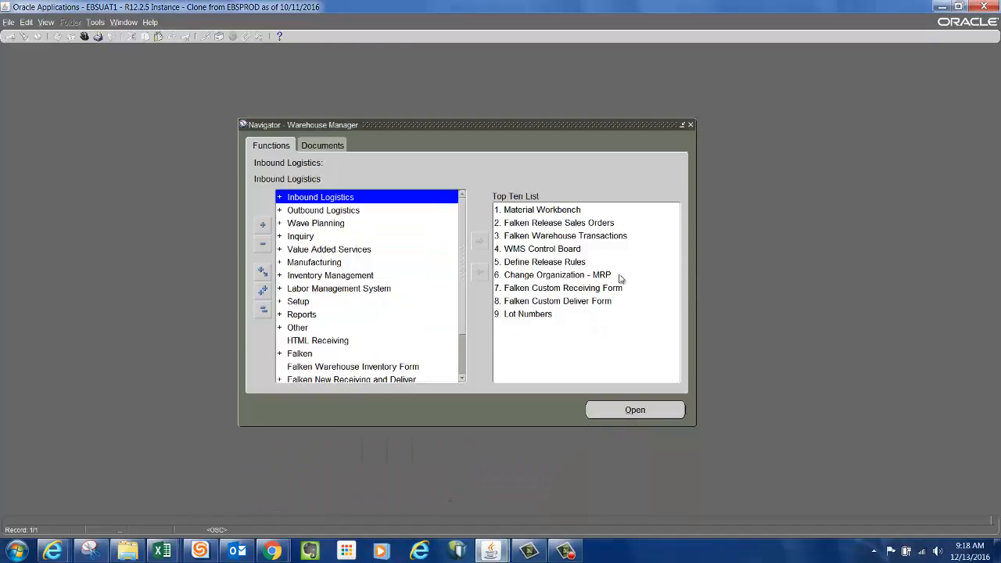
double_click(582, 277)
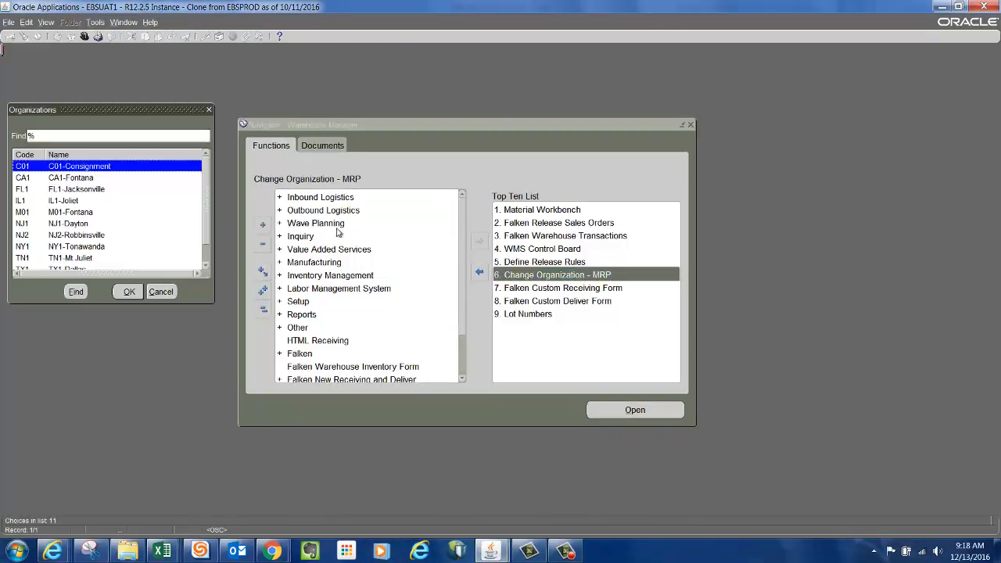
click(69, 260)
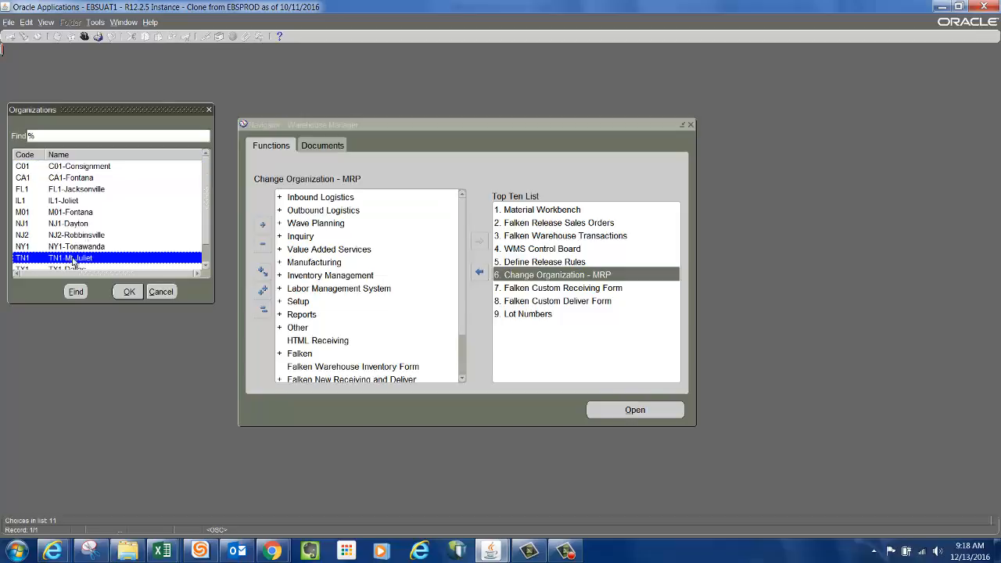
click(129, 292)
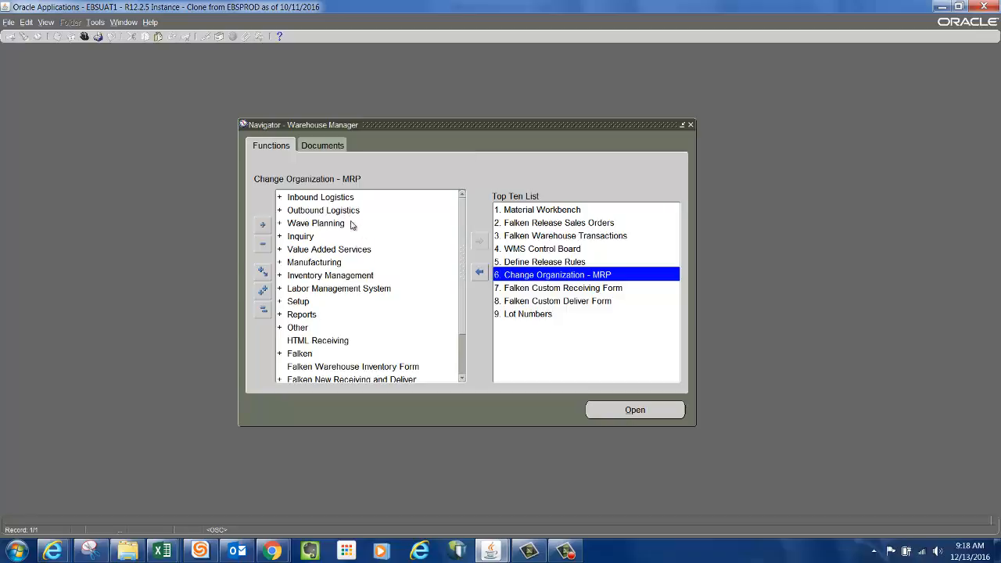
Expand Inbound Logistics in the navigator and open the Receipts form.
click(317, 200)
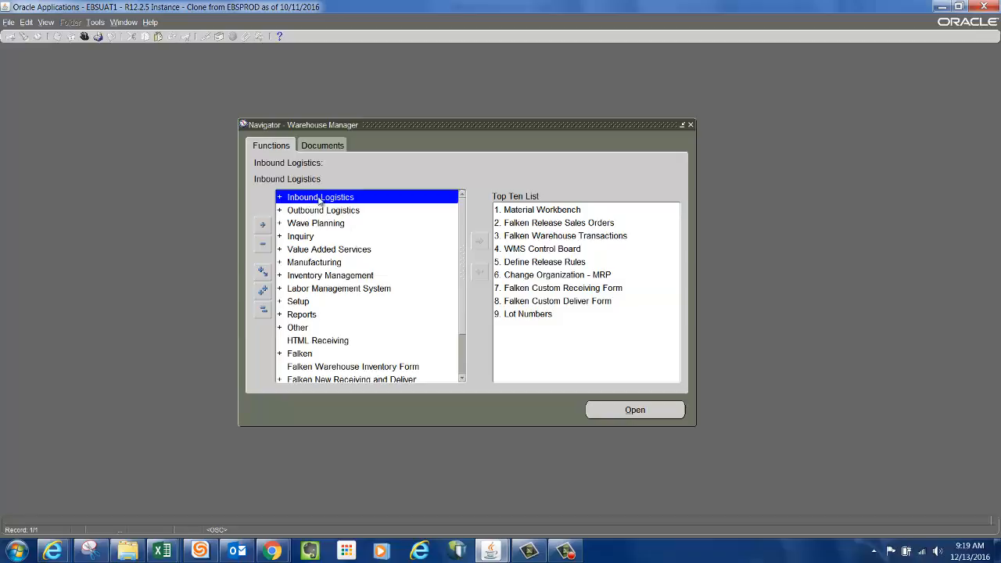
double_click(319, 200)
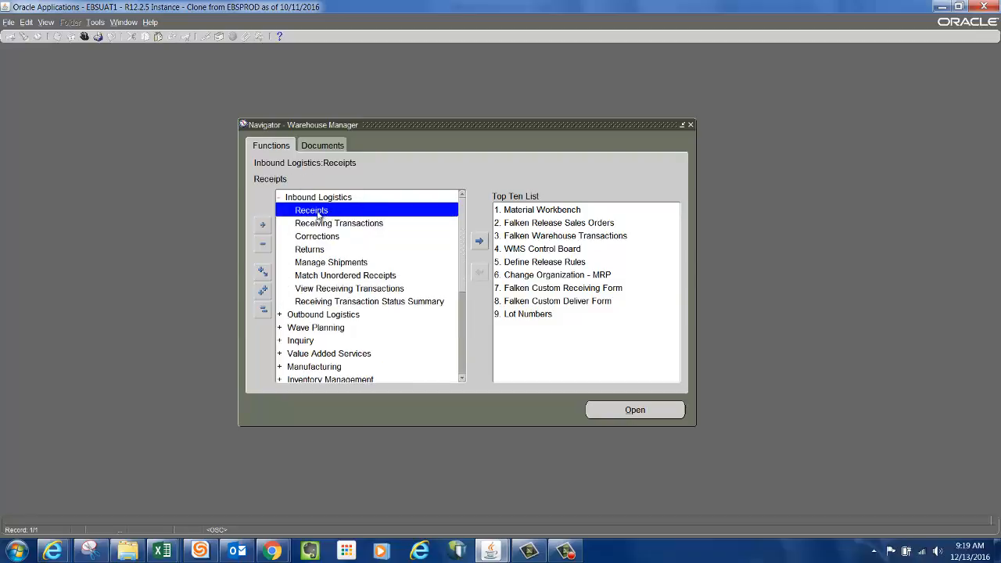
double_click(319, 213)
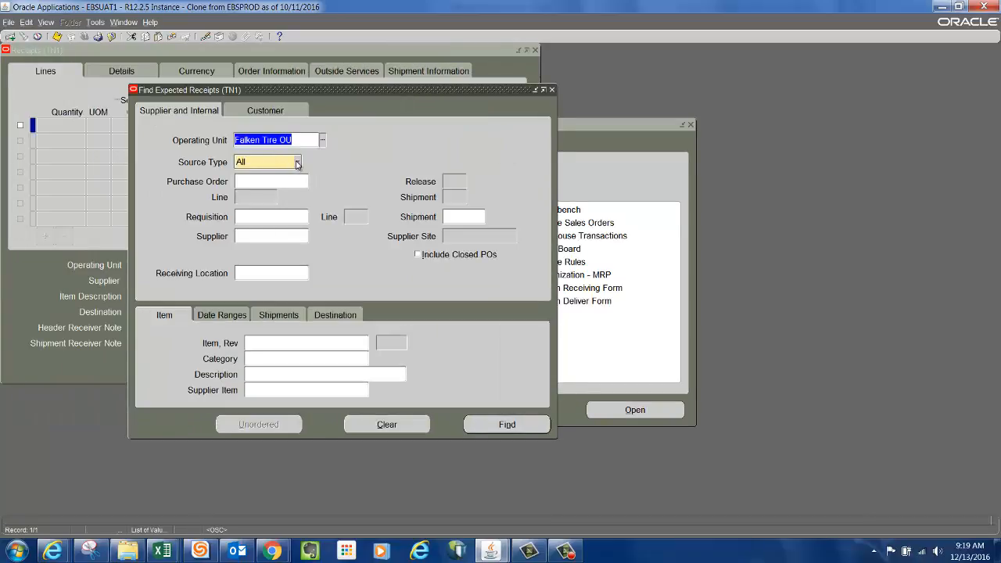
Search for expected receipts with the Source Type set to Internal.
click(297, 163)
click(279, 151)
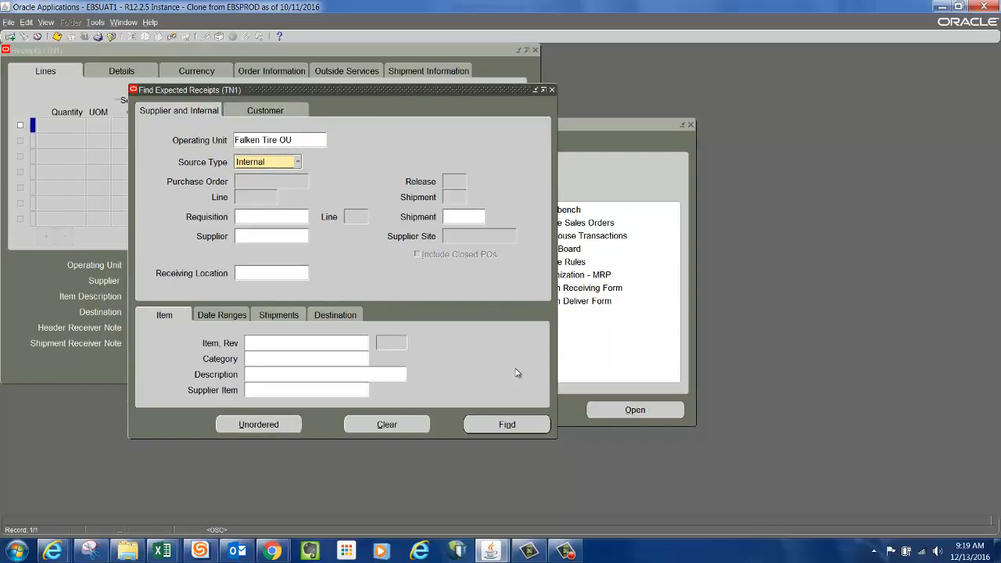
click(514, 424)
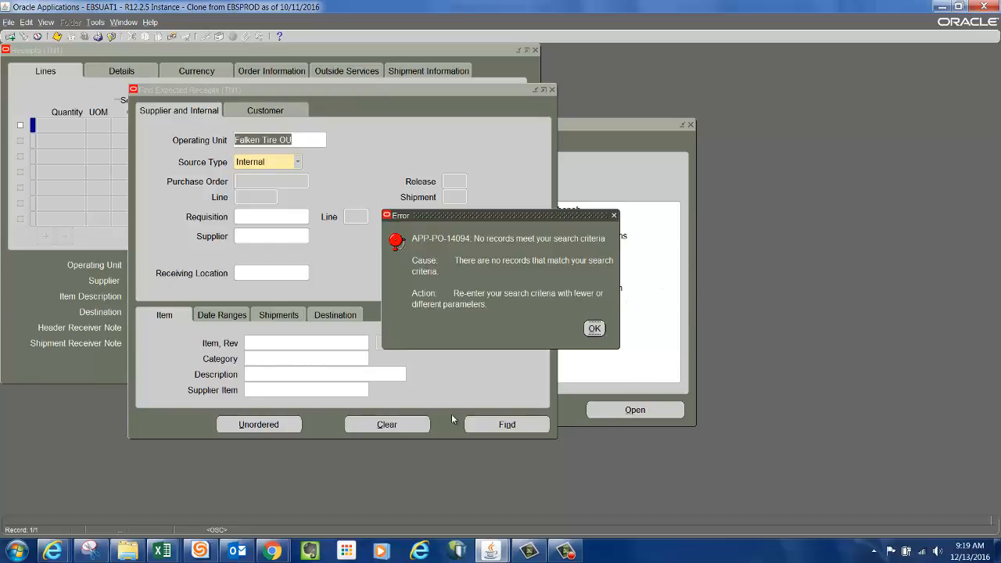
Capture a full-screen snip of the Oracle window showing the search result.
click(93, 555)
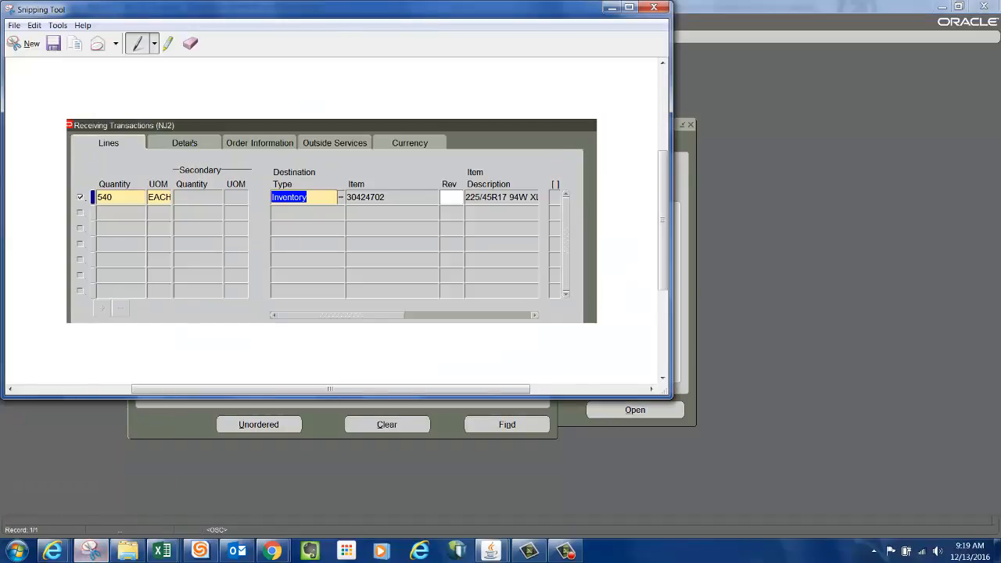
click(27, 43)
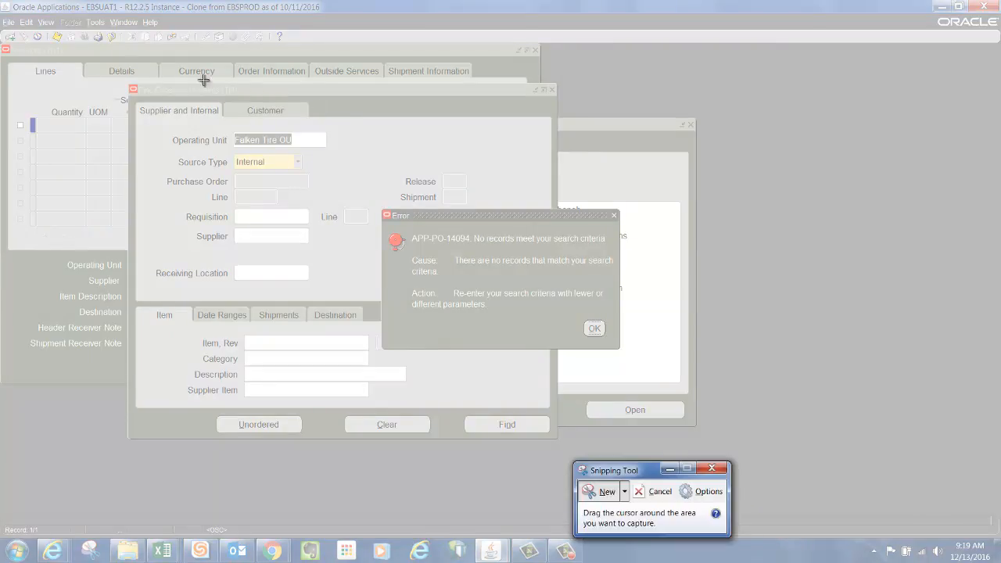
drag(4, 6, 918, 531)
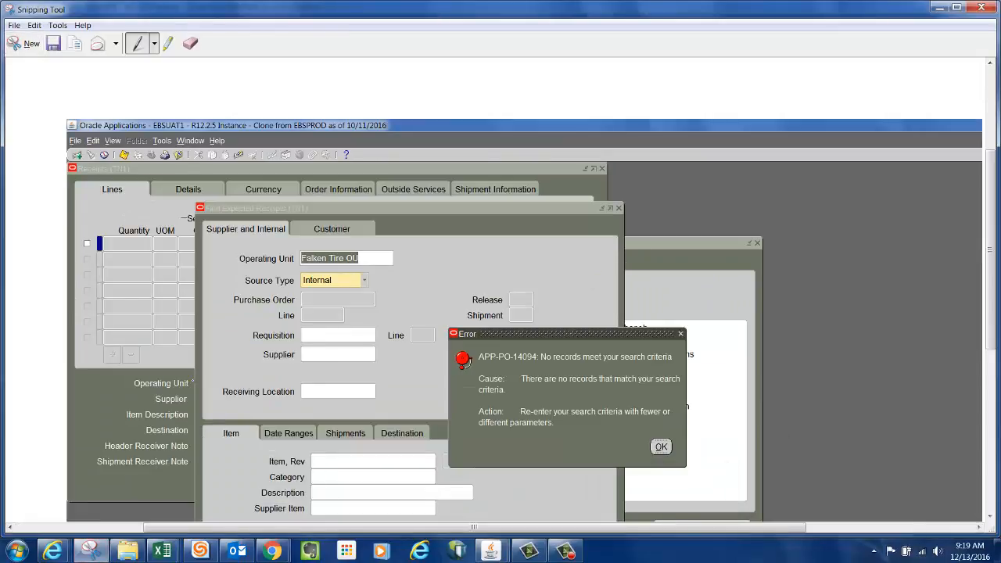
Paste the captured screenshot into a new blank Excel workbook.
click(164, 551)
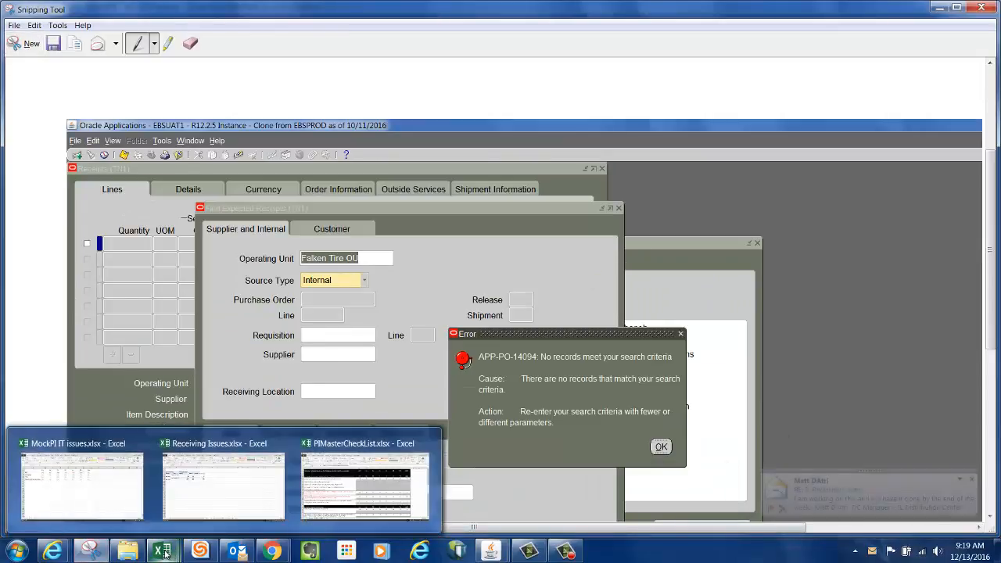
mouse_move(198, 502)
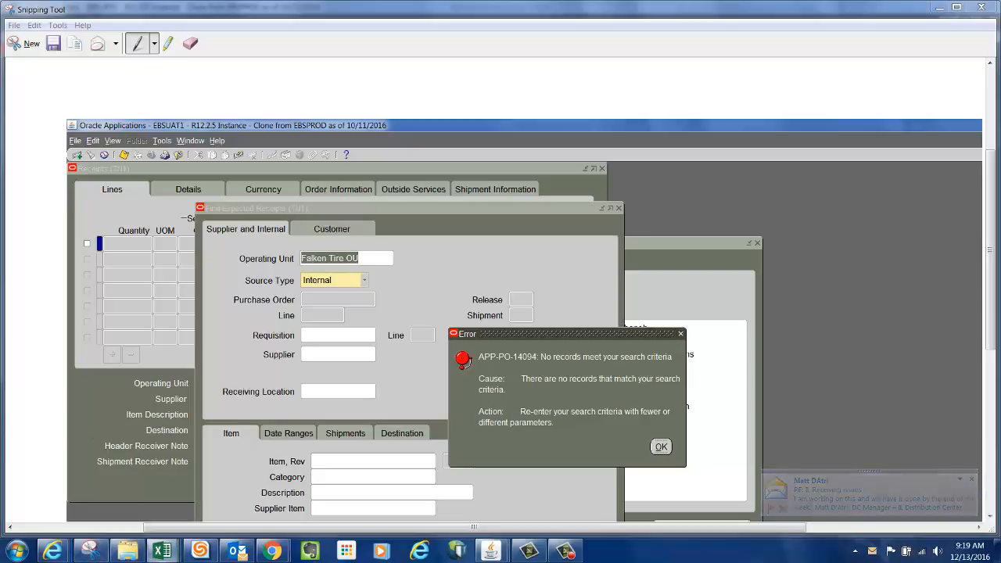
drag(321, 562, 401, 22)
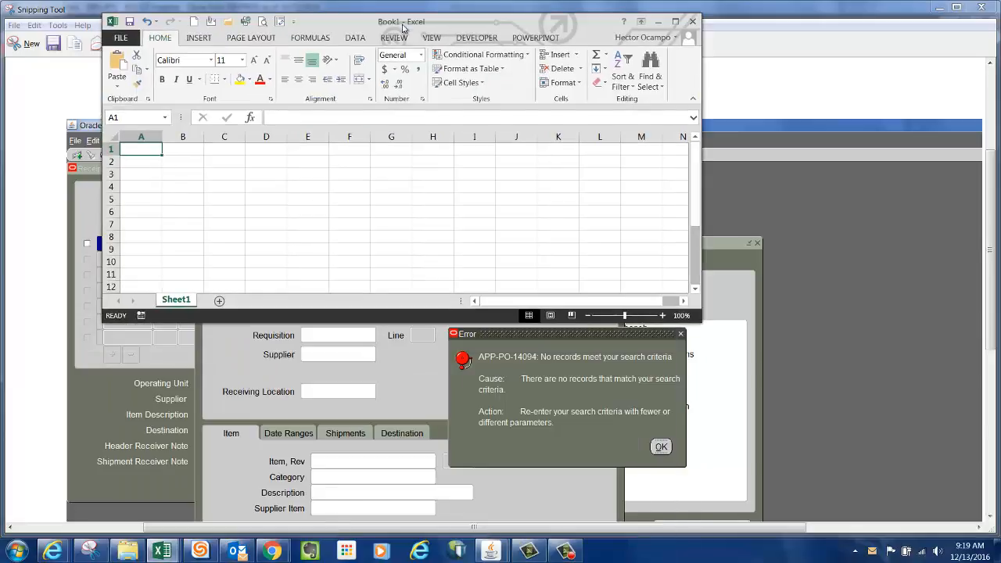
click(676, 23)
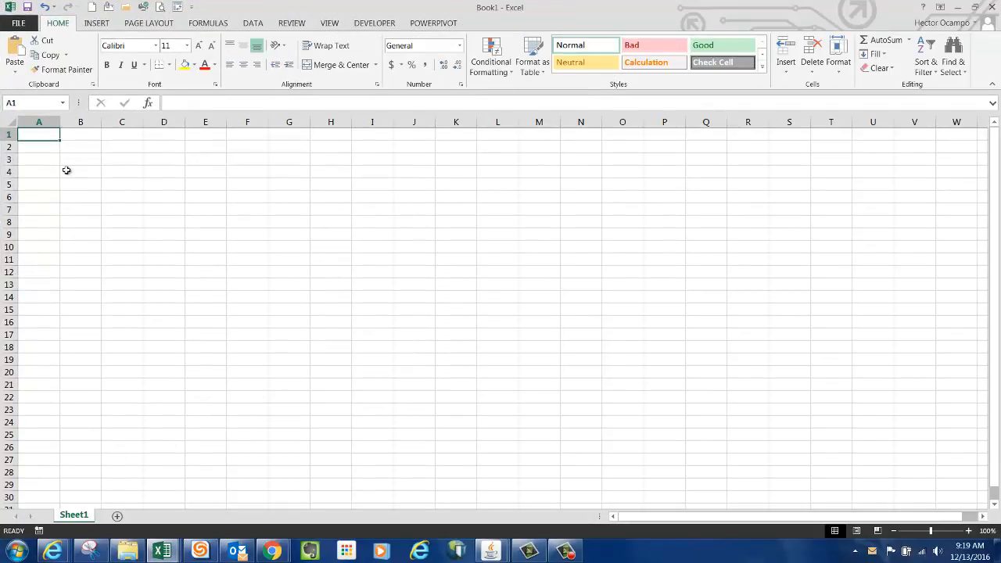
key(ctrl+v)
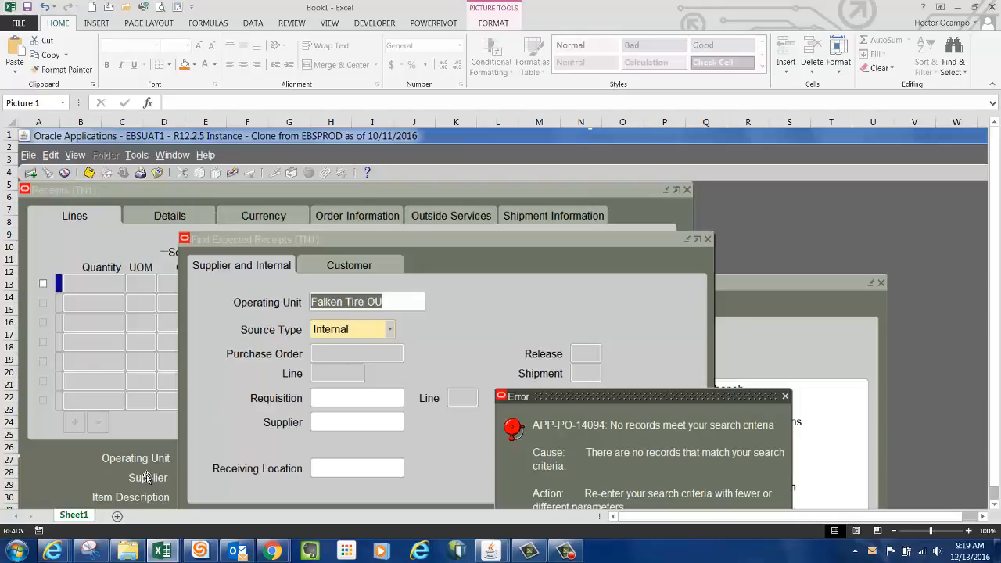
Rename the worksheet to InTransit.
right_click(76, 519)
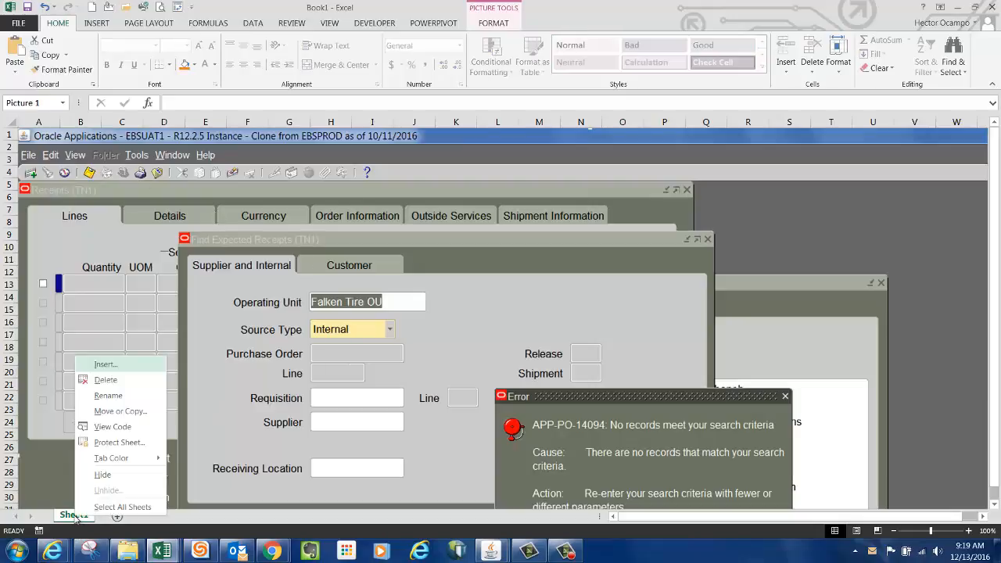
click(108, 396)
text(In)
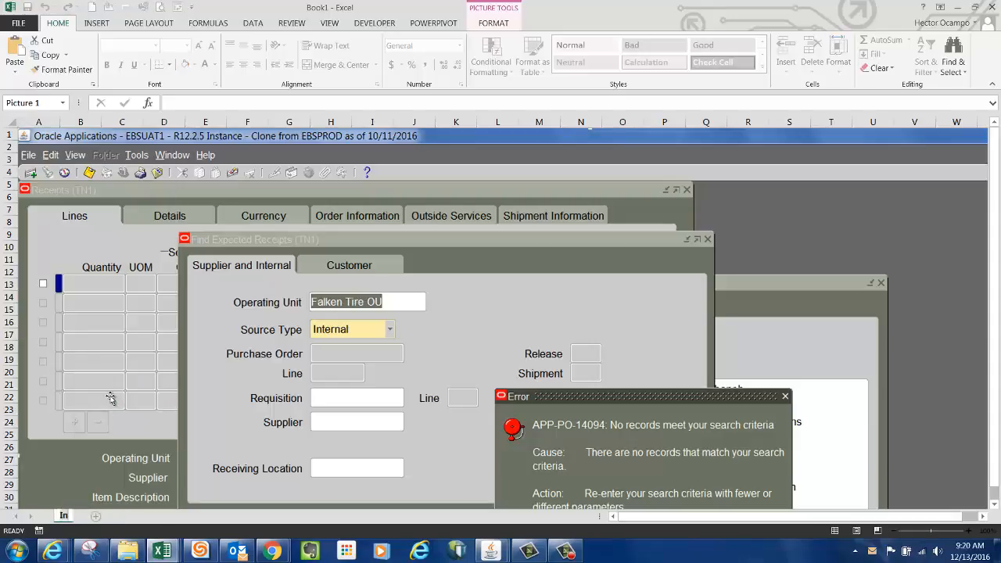
text(Transit)
key(Return)
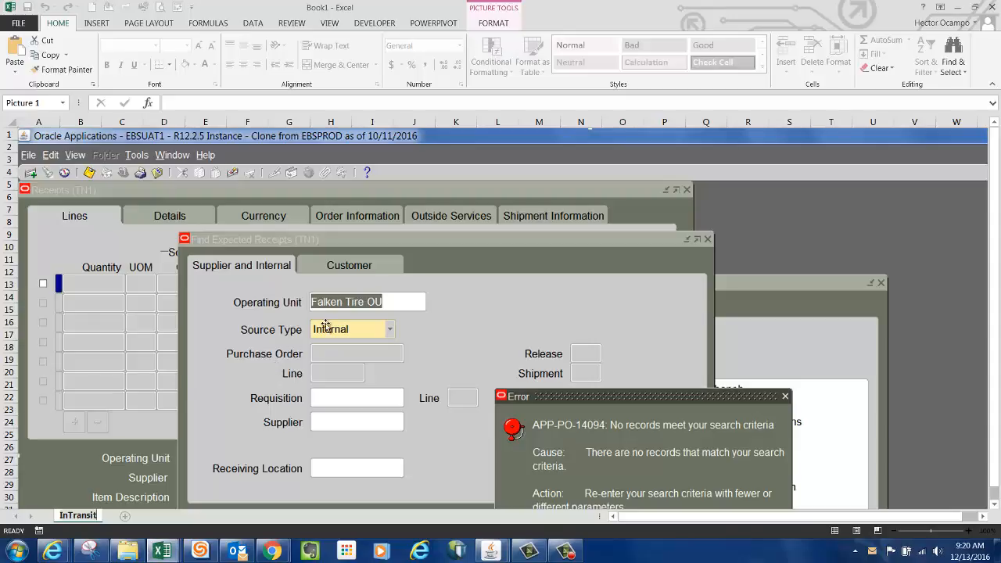
Minimize the screenshot workbook and Snipping Tool and return to the PIMasterCheckList workbook.
click(887, 531)
click(887, 531)
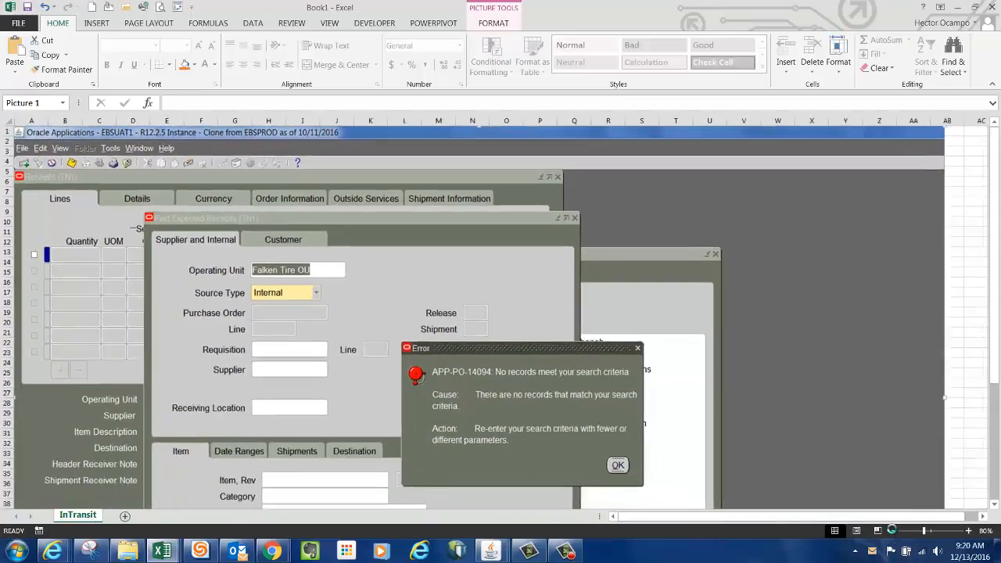
click(892, 532)
click(892, 532)
click(898, 441)
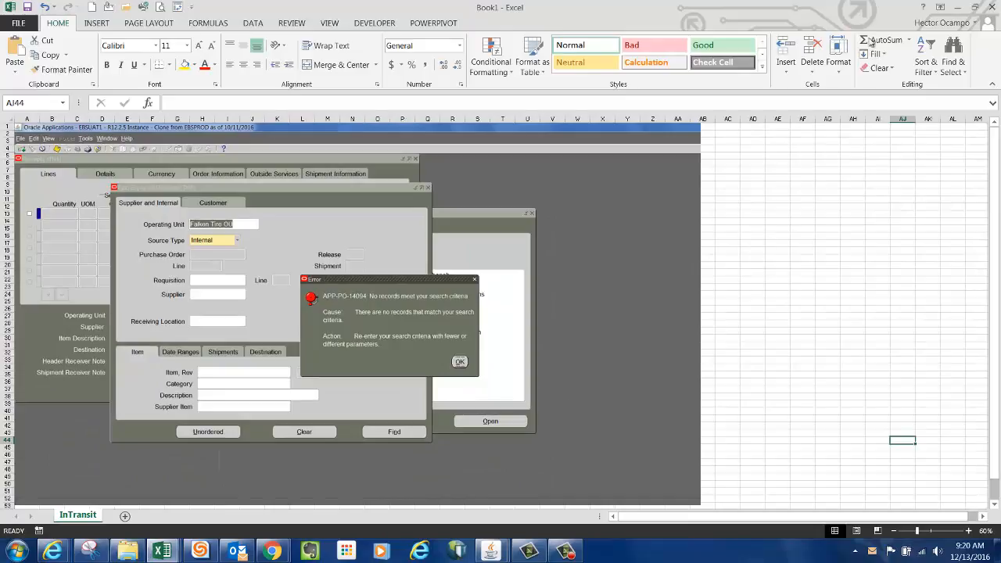
click(956, 7)
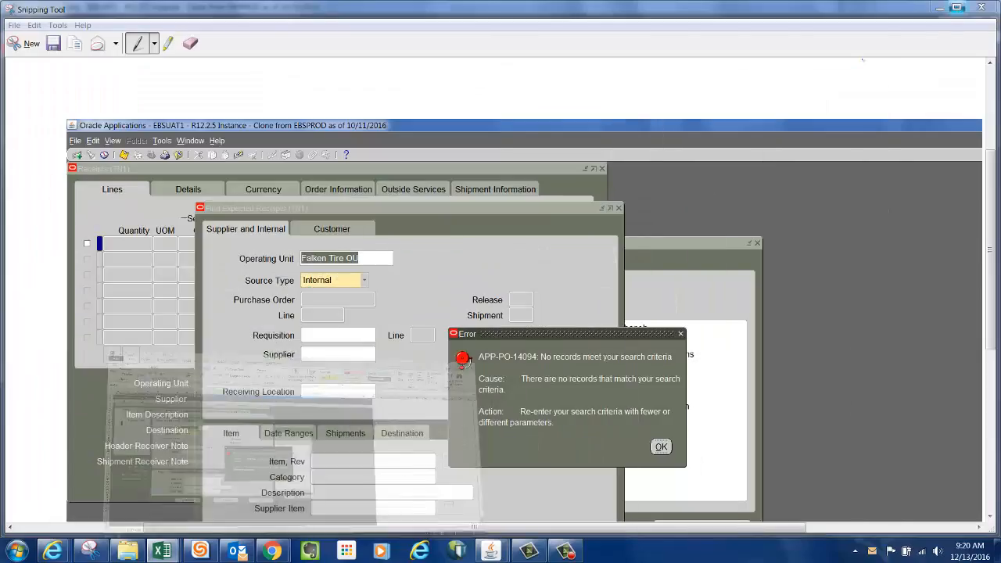
click(941, 7)
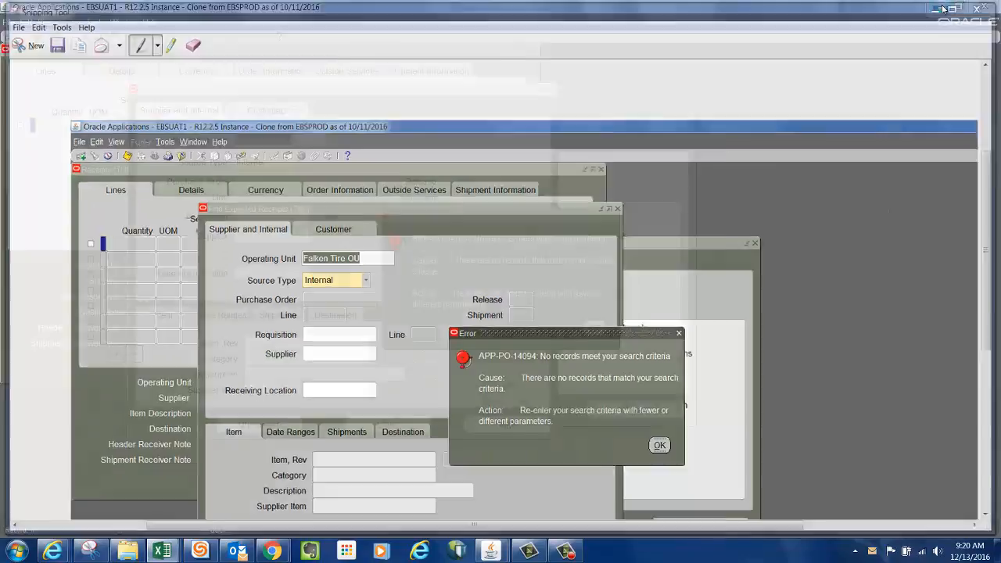
mouse_move(171, 552)
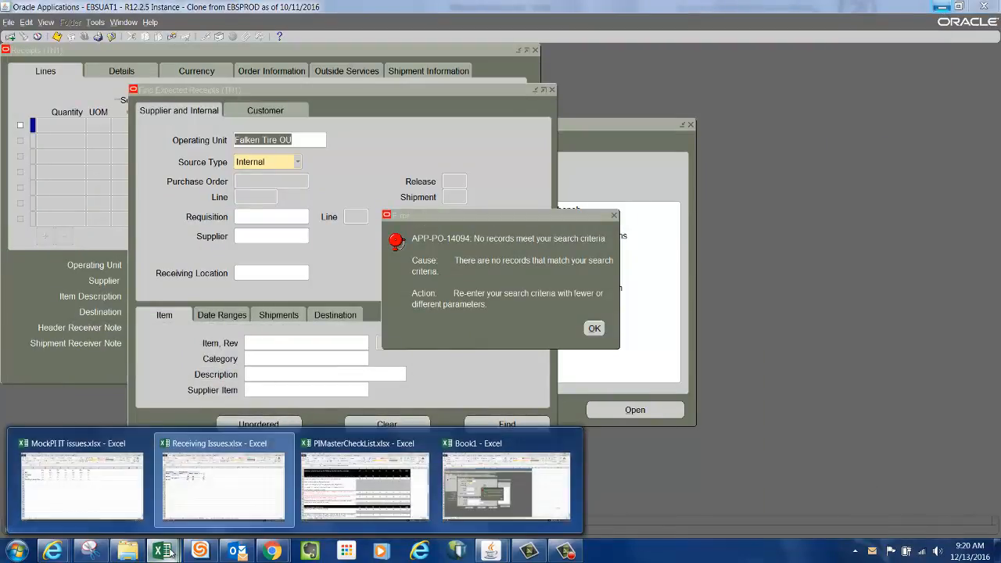
click(365, 482)
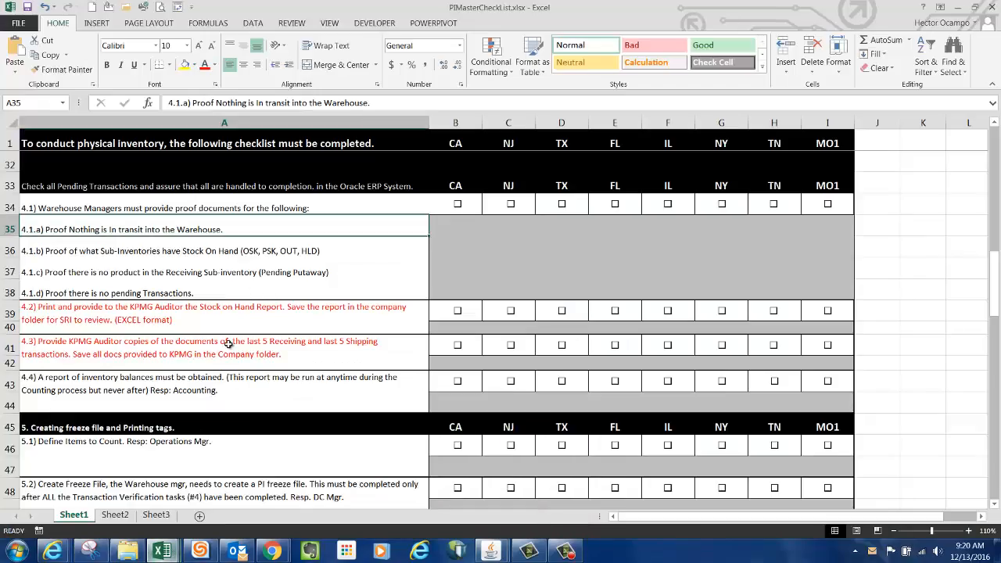
Return to the Oracle EBSUAT1 session and dismiss the no-records error.
click(150, 251)
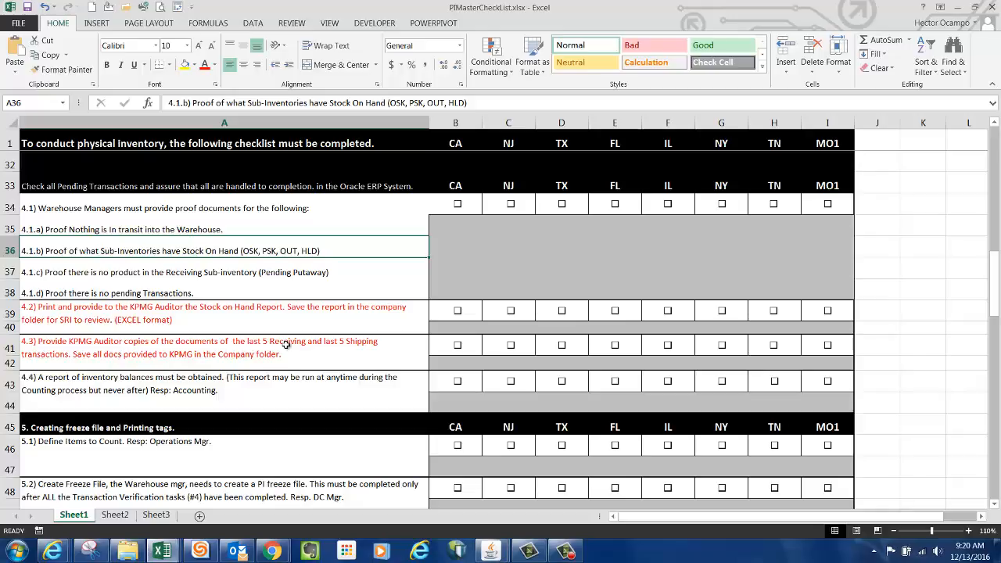
click(490, 551)
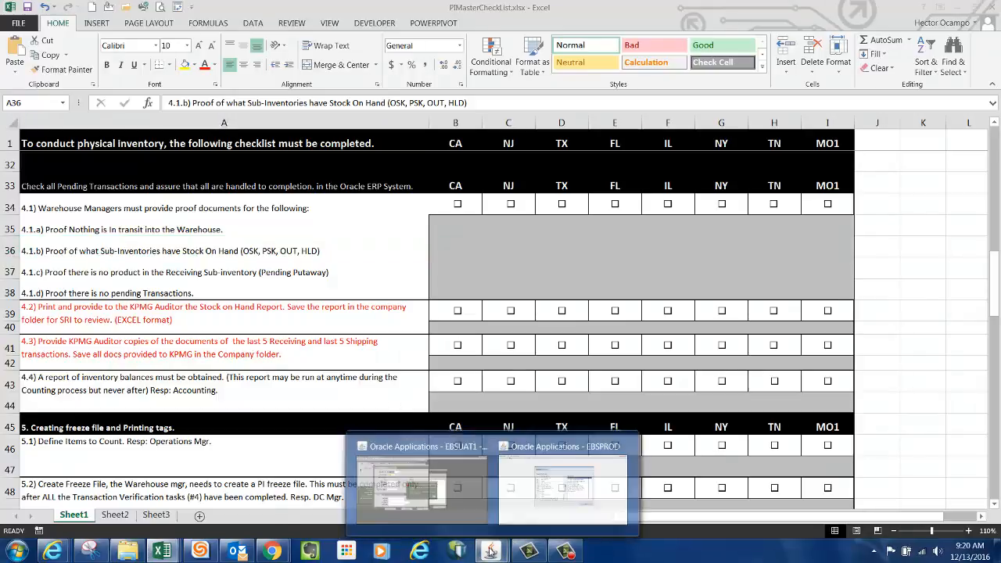
click(422, 481)
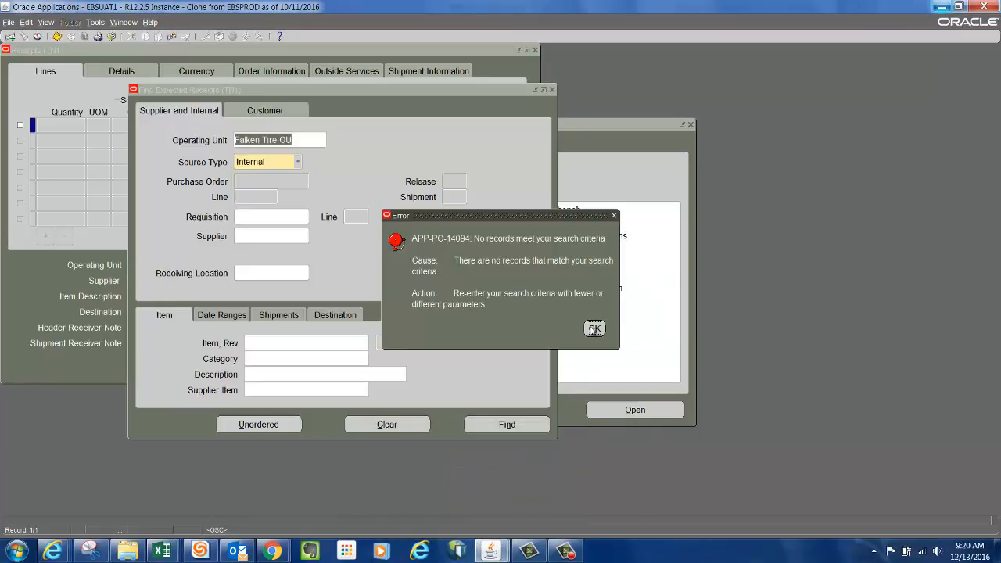
click(594, 329)
Close the receipts search and open Material Workbench from the Top Ten list, querying on-hand material for organization TN1.
click(552, 90)
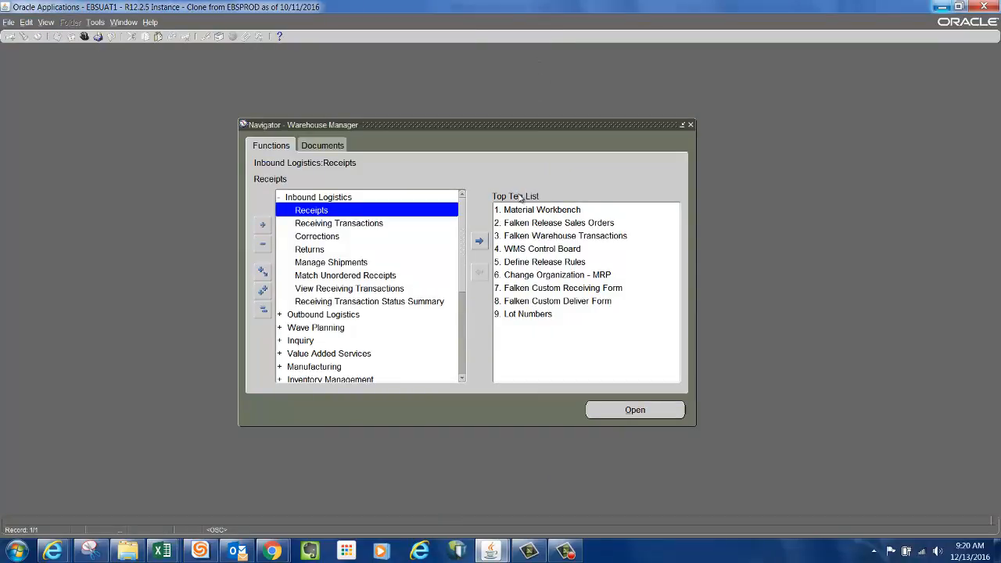
click(540, 213)
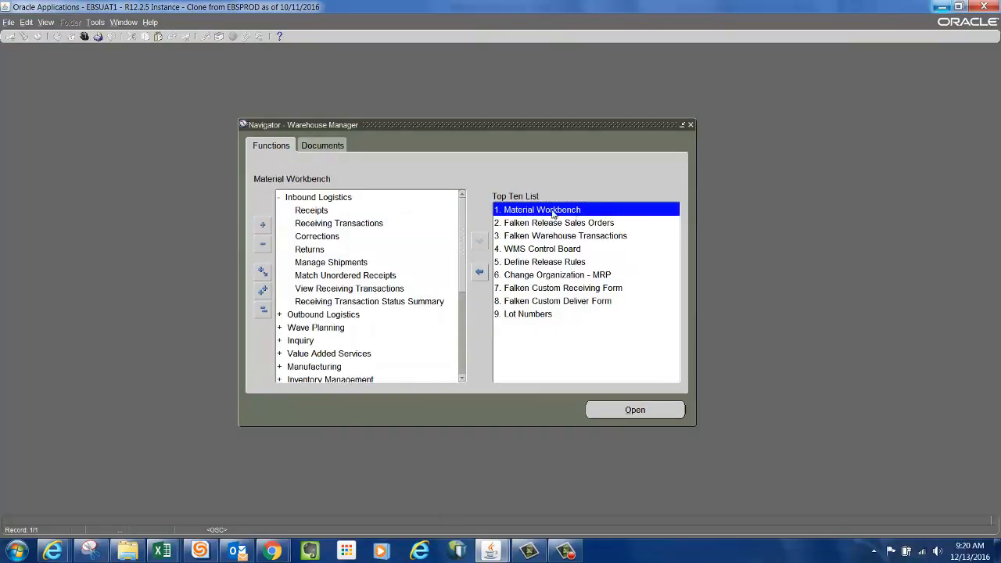
double_click(551, 209)
drag(322, 50, 458, 79)
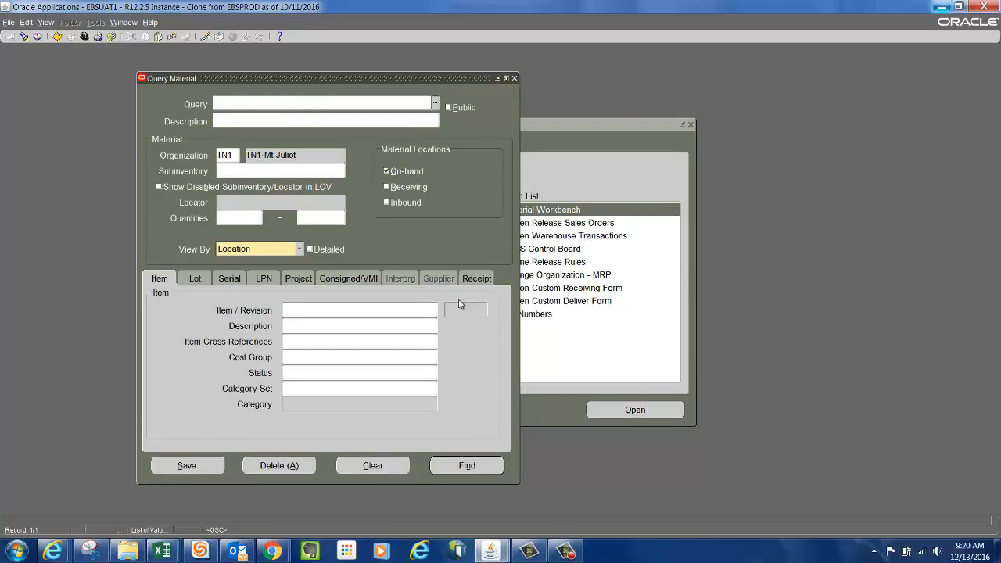
click(467, 466)
drag(365, 52, 506, 98)
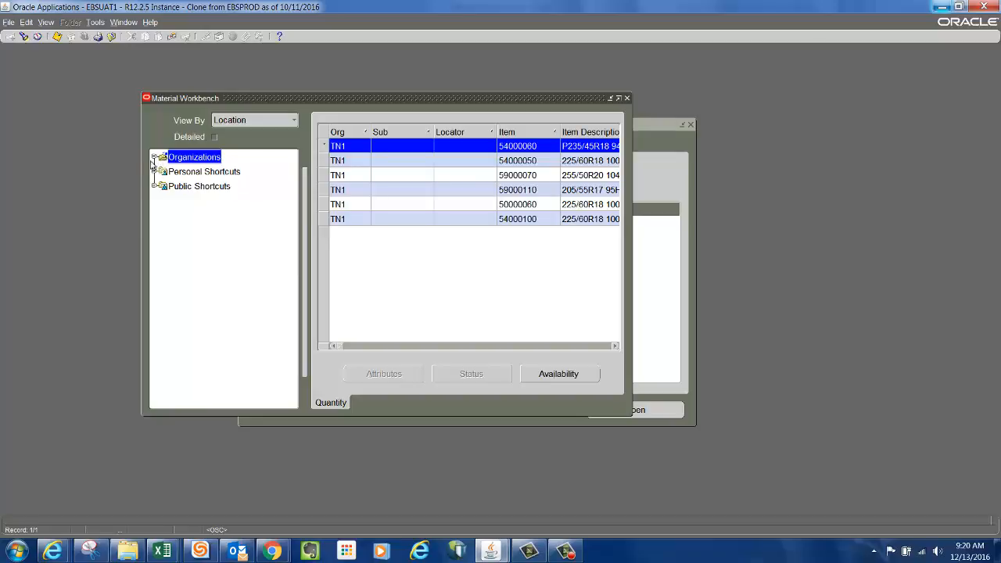
Expand the Organizations tree down to TN1's On-hand node to show its subinventories.
click(155, 159)
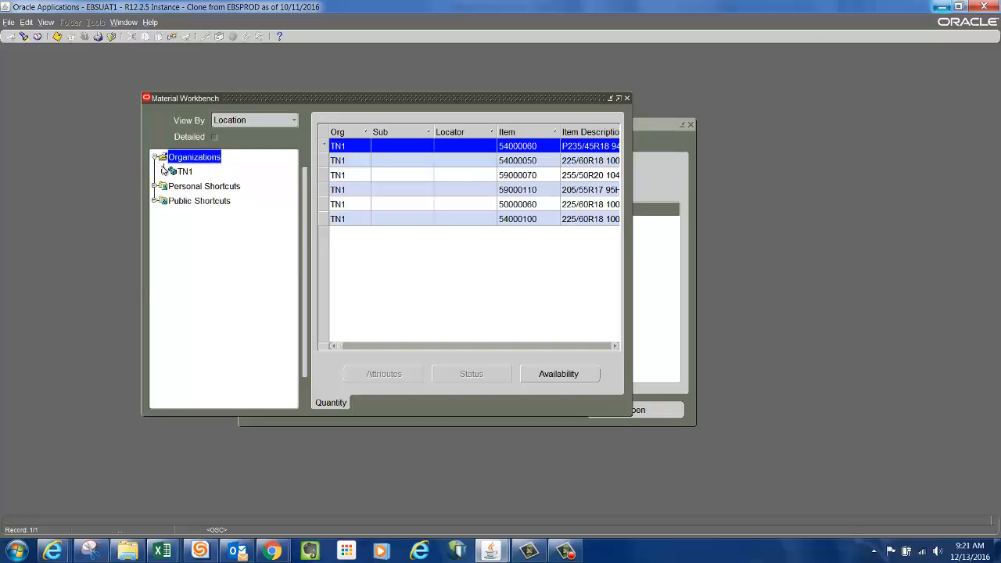
click(164, 172)
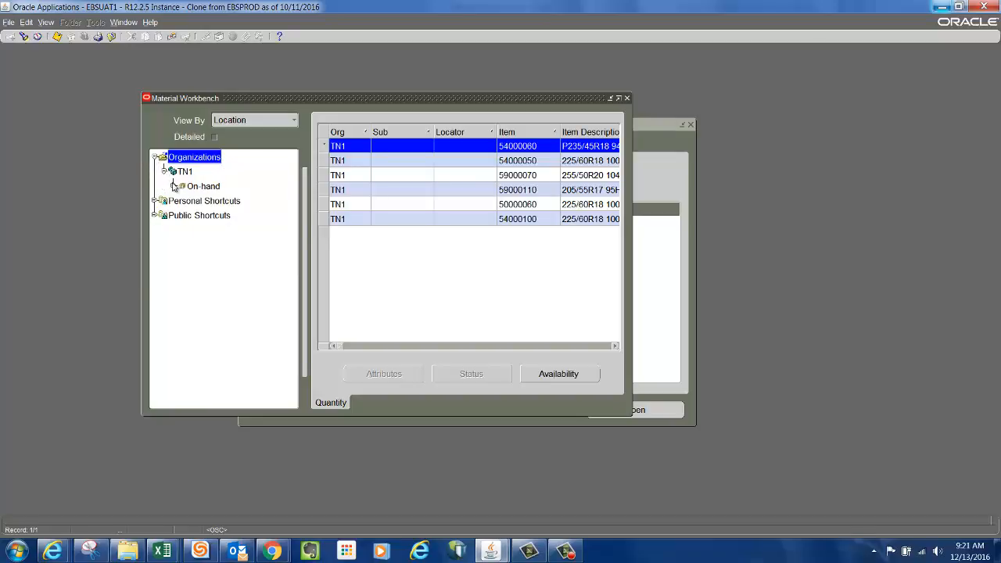
click(174, 187)
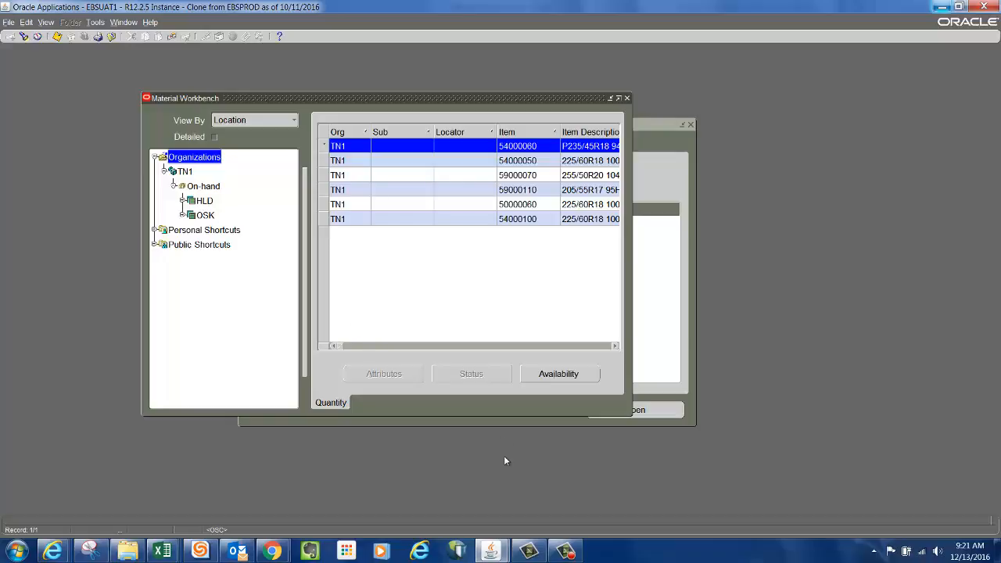
Capture a new full-screen snip of the Material Workbench on-hand results with Snipping Tool.
click(92, 552)
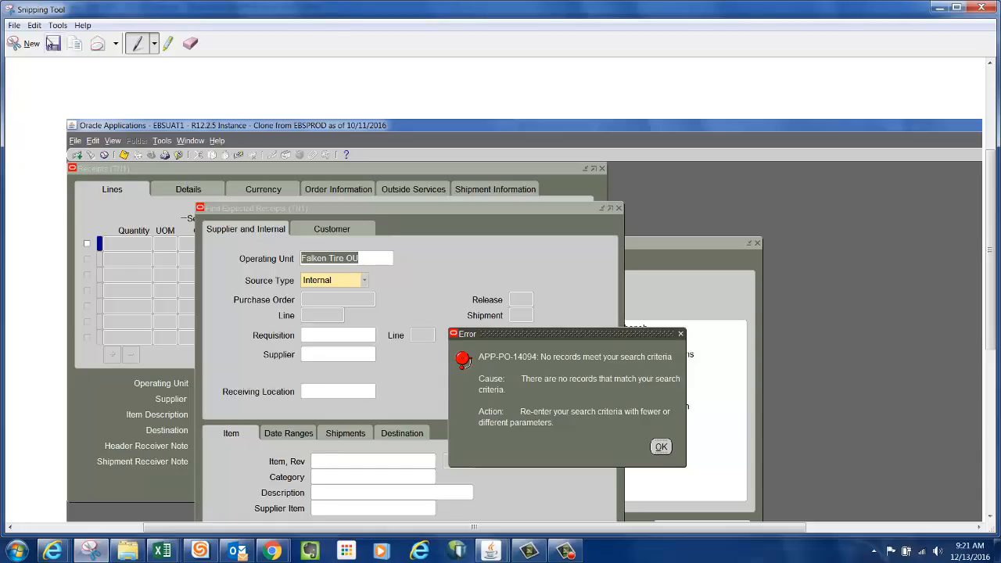
click(29, 44)
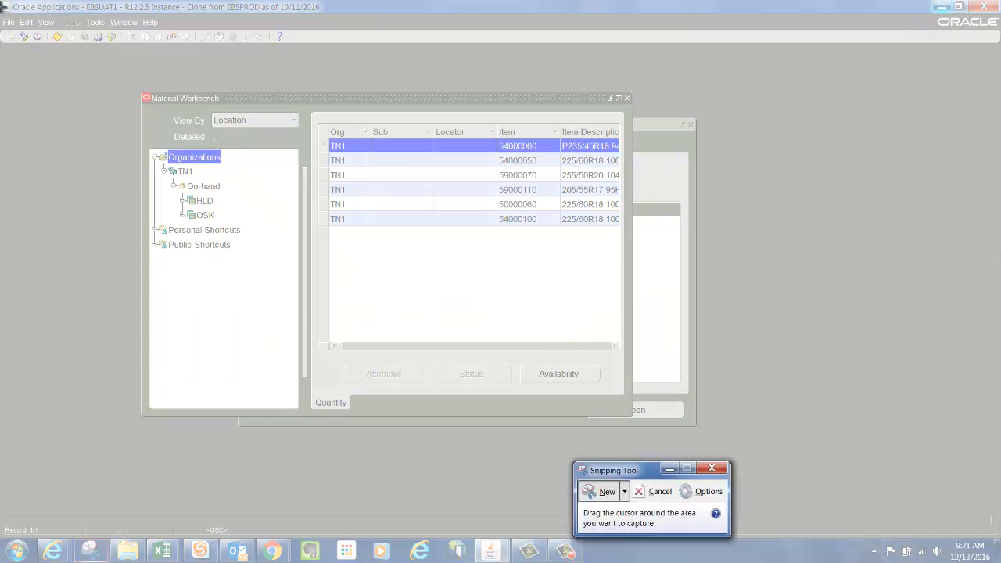
drag(2, 6, 780, 498)
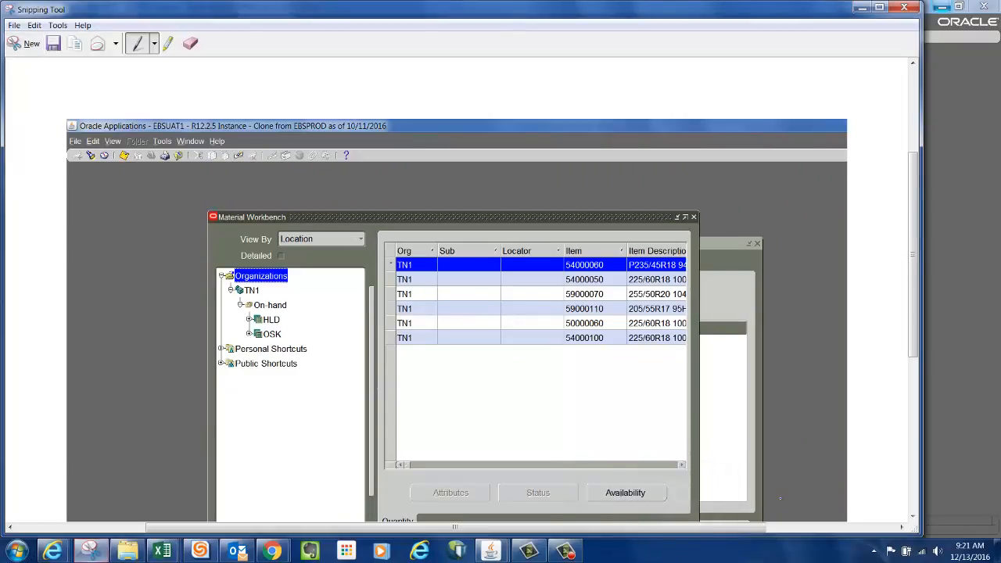
Switch to the screenshot workbook, add a new worksheet and paste the captured on-hand screenshot.
mouse_move(168, 554)
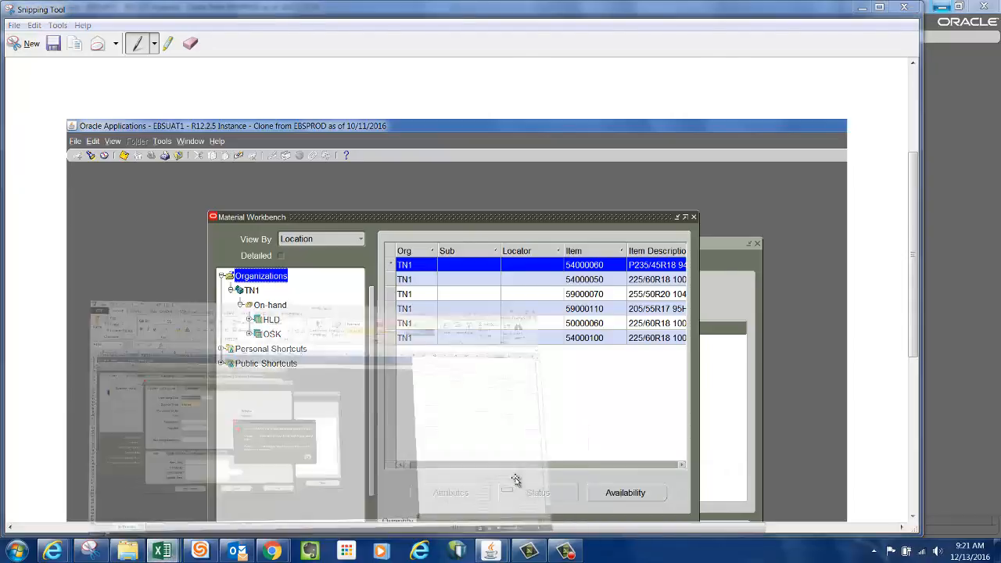
click(515, 478)
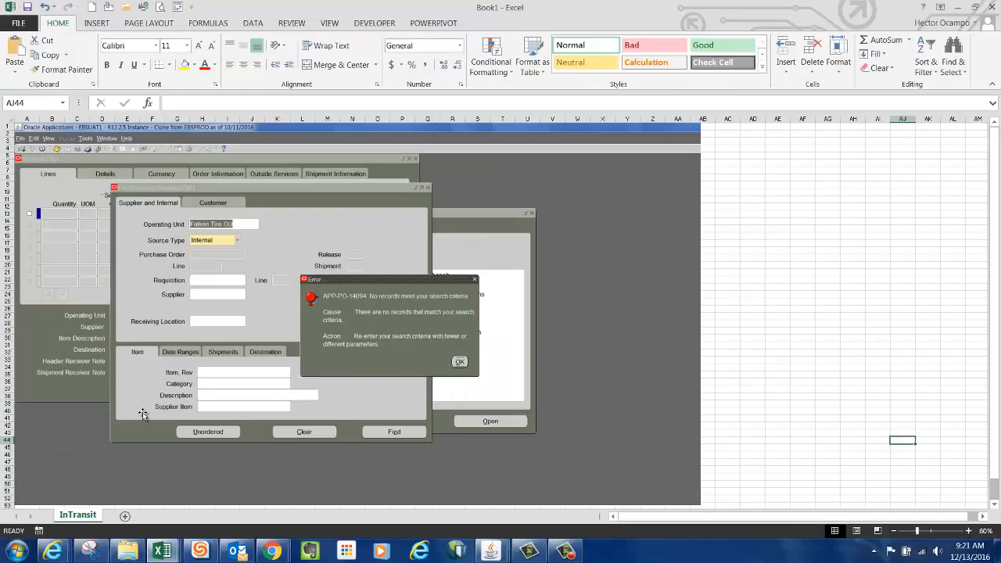
click(126, 518)
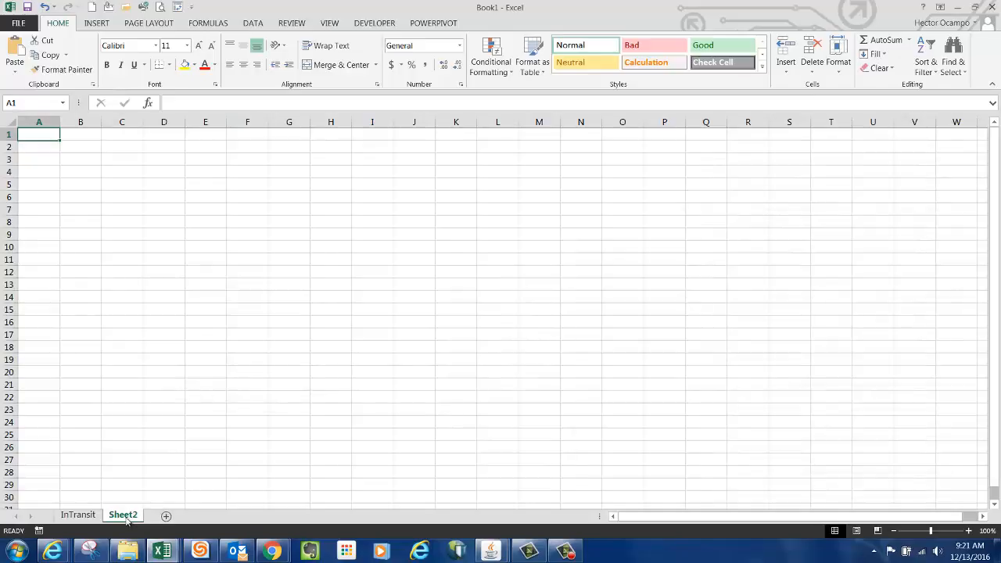
key(ctrl+v)
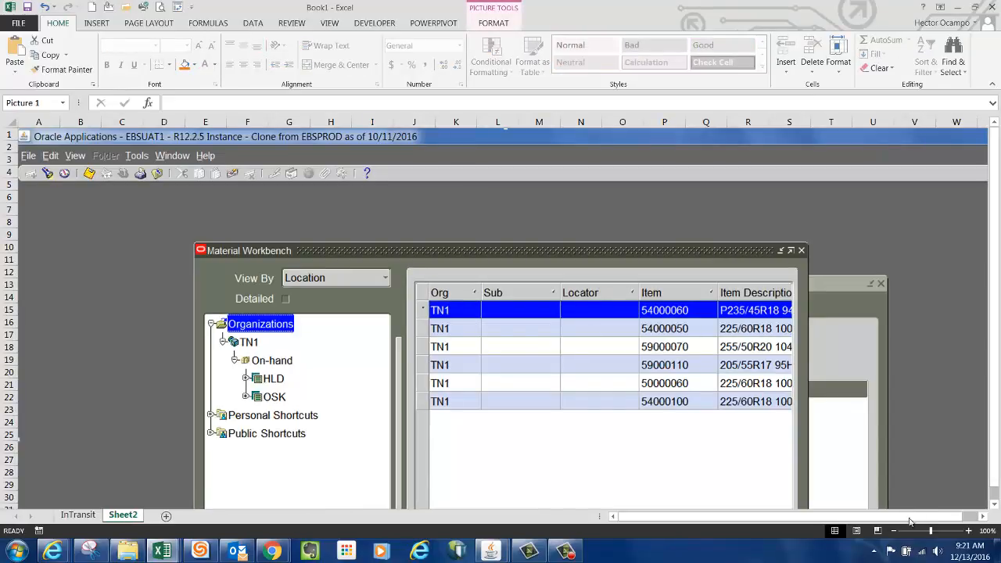
Rename the new worksheet to SOH.
click(894, 532)
click(895, 531)
click(888, 391)
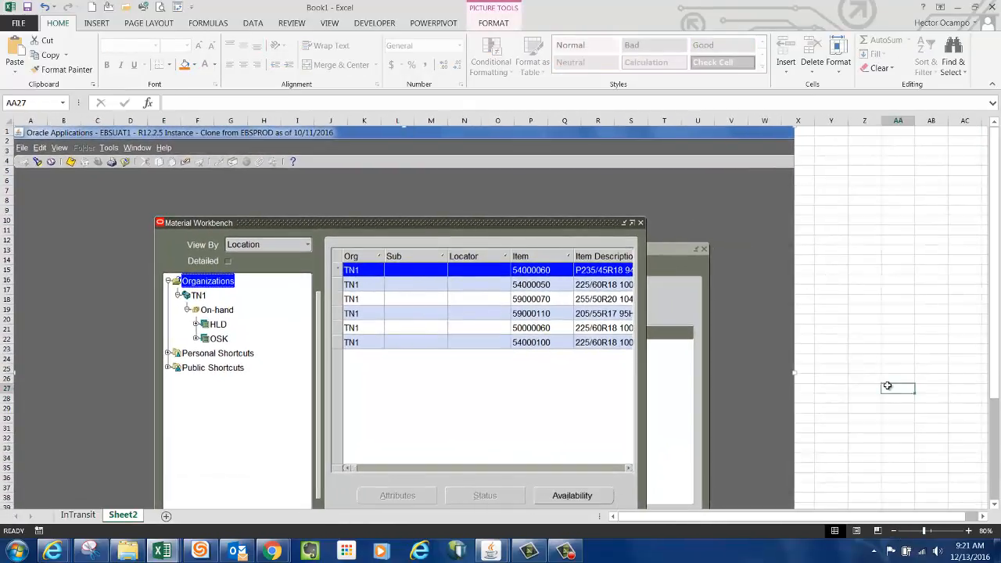
right_click(125, 519)
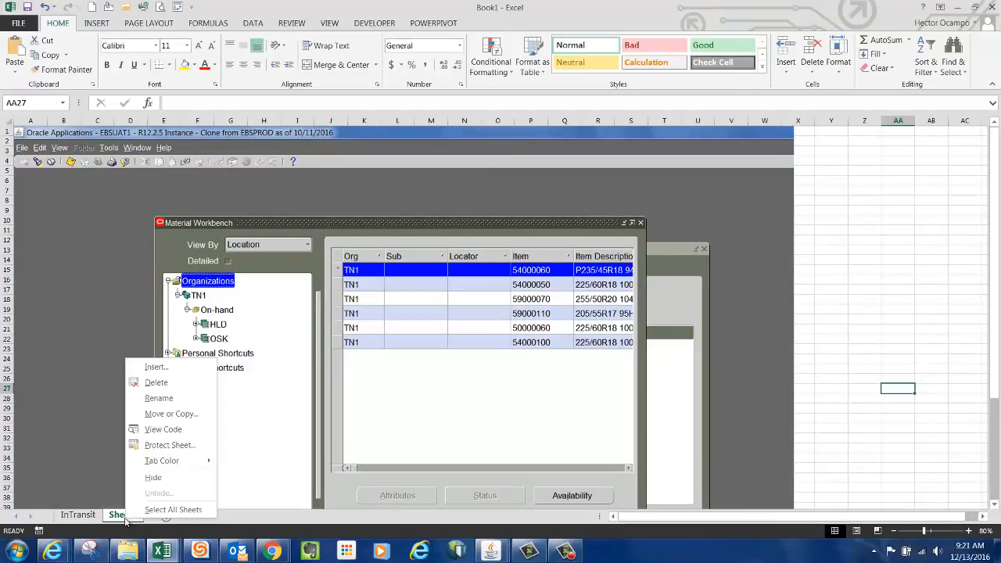
click(189, 402)
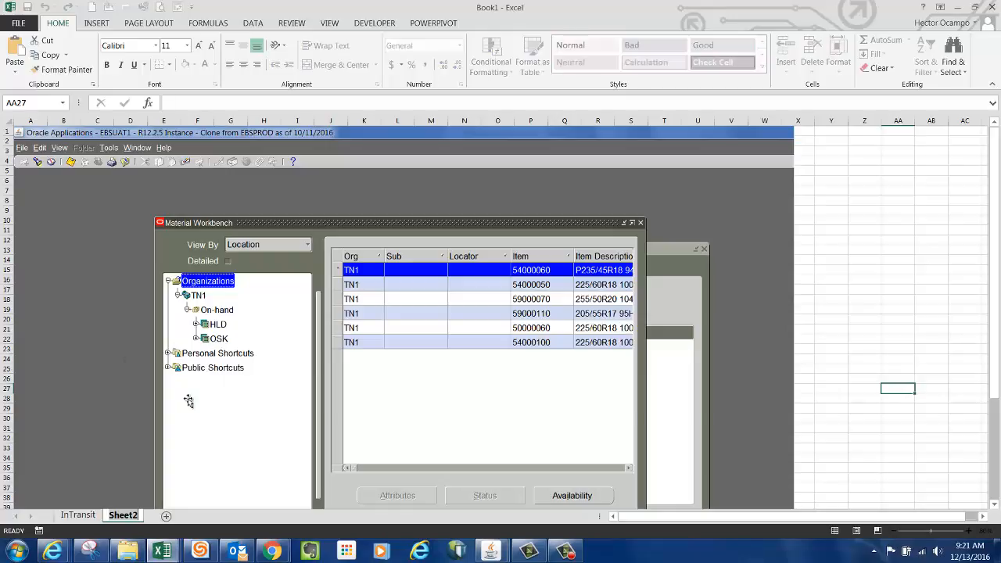
text(SOH)
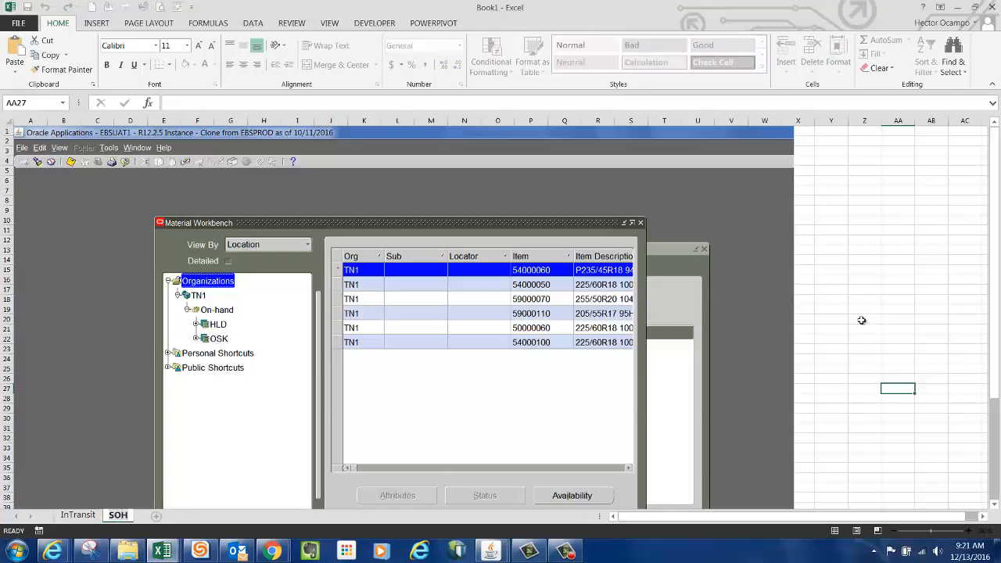
click(862, 321)
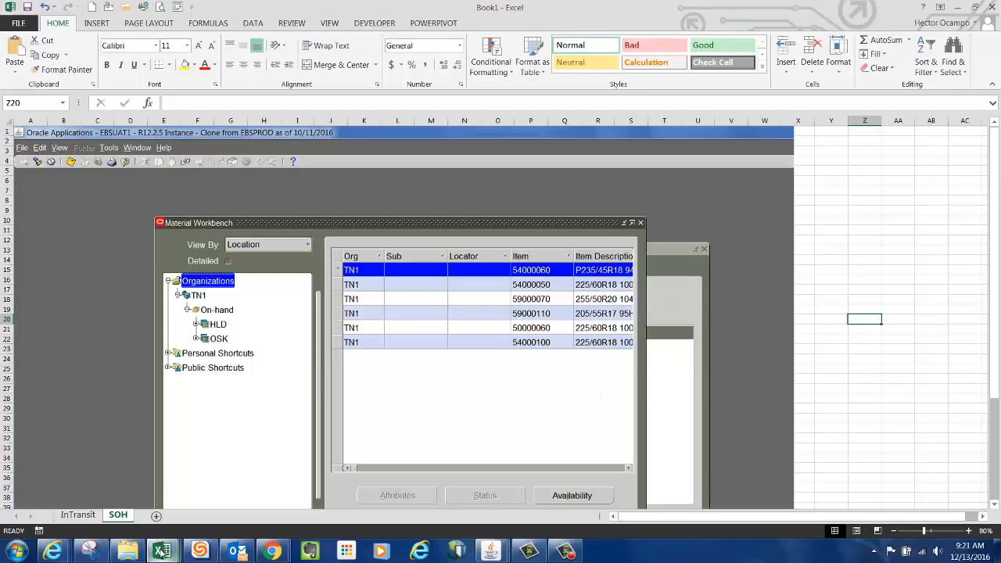
Switch to the PIMasterCheckList workbook and select checklist item 4.1.c about the Receiving Sub-inventory.
mouse_move(162, 552)
click(356, 493)
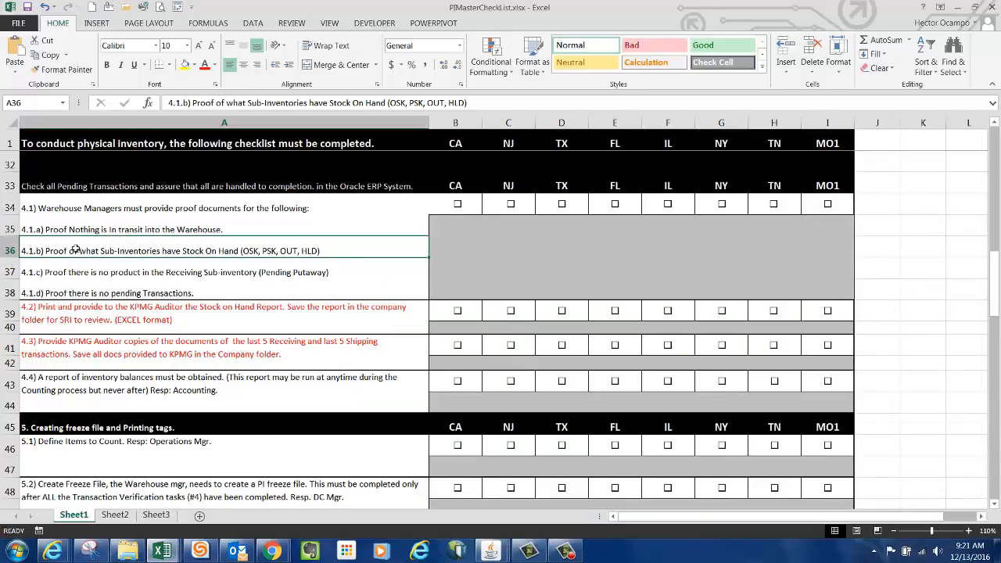
click(71, 273)
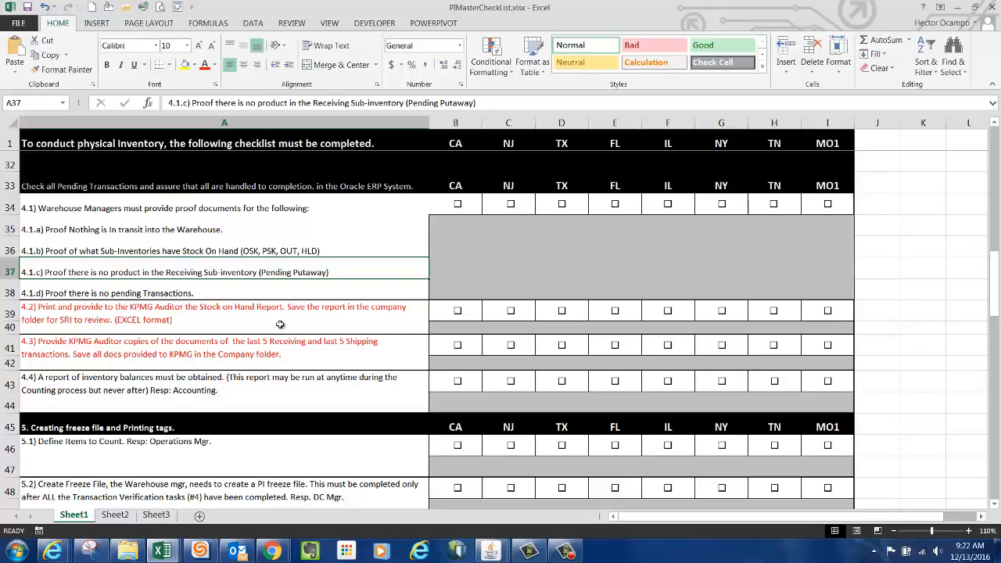
Return to Oracle and re-query material for TN1 with only the Receiving location selected instead of On-hand.
mouse_move(491, 550)
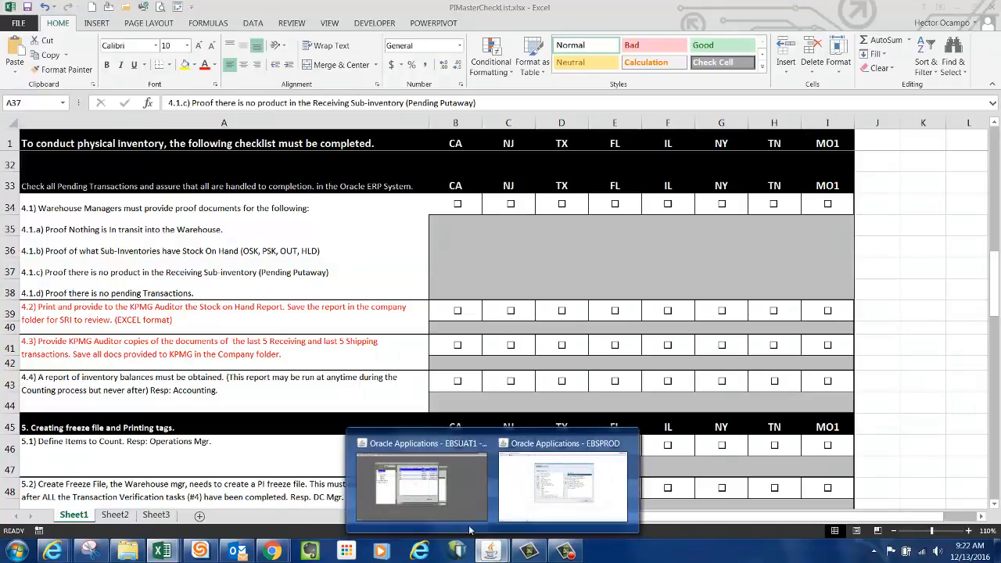
click(422, 481)
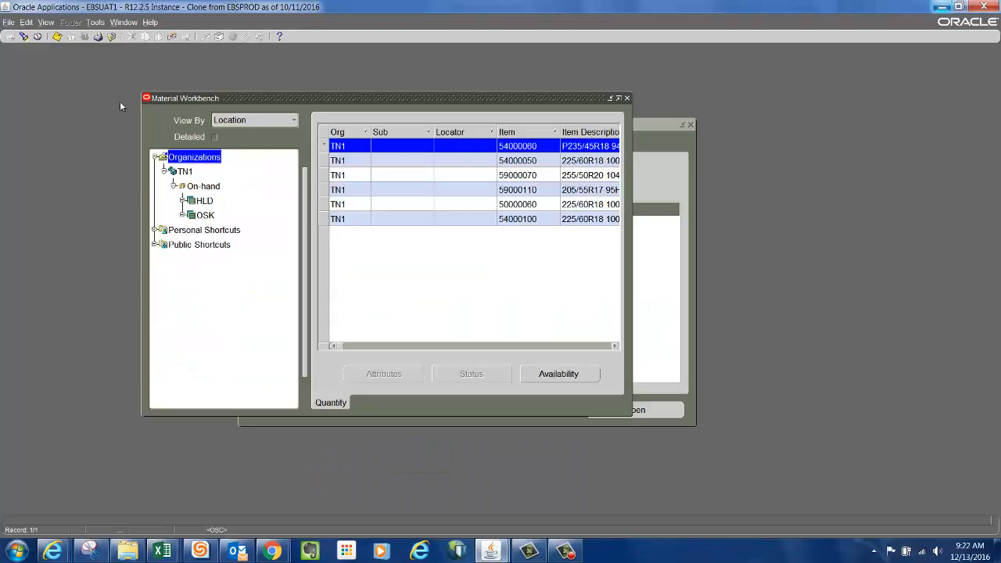
click(24, 36)
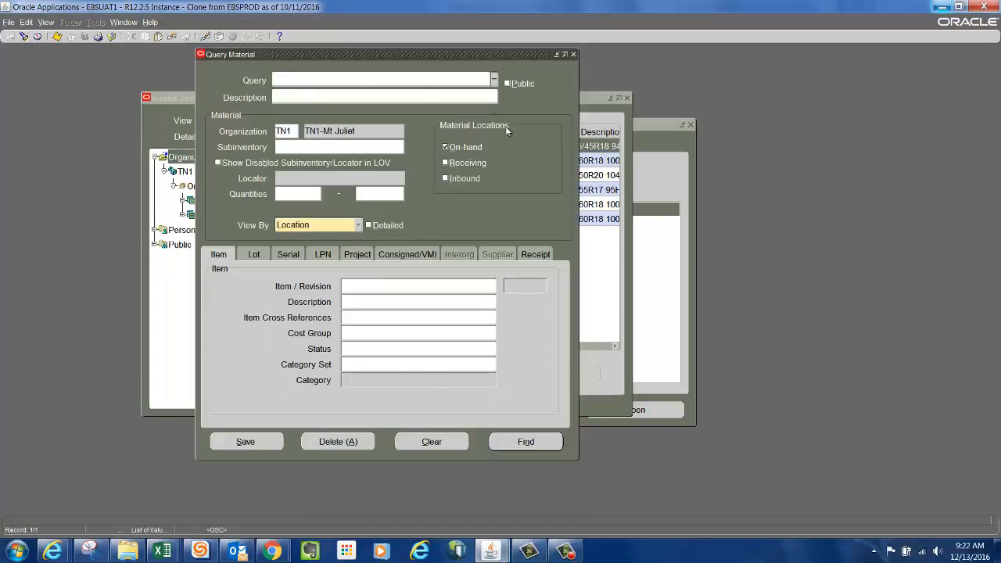
click(445, 148)
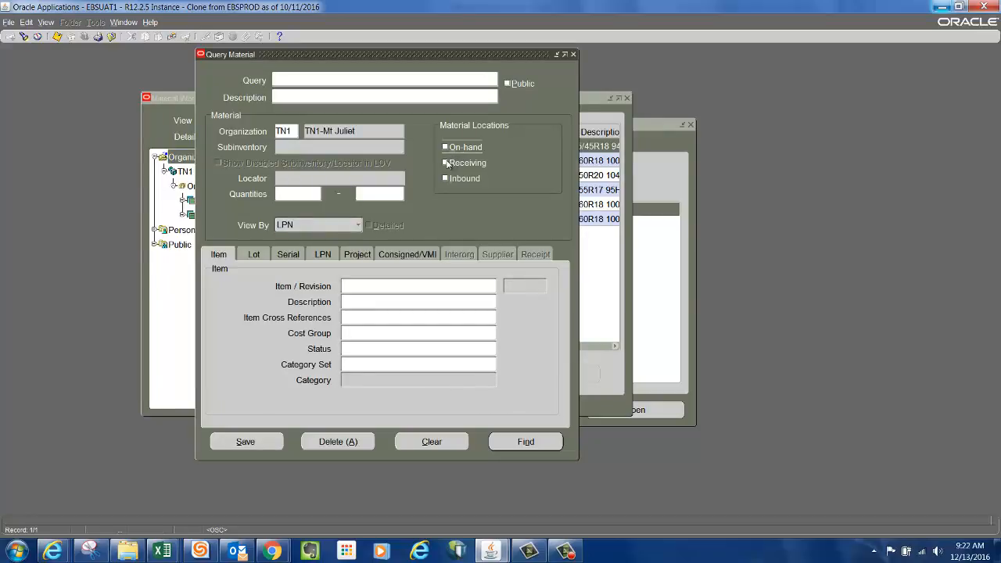
click(446, 163)
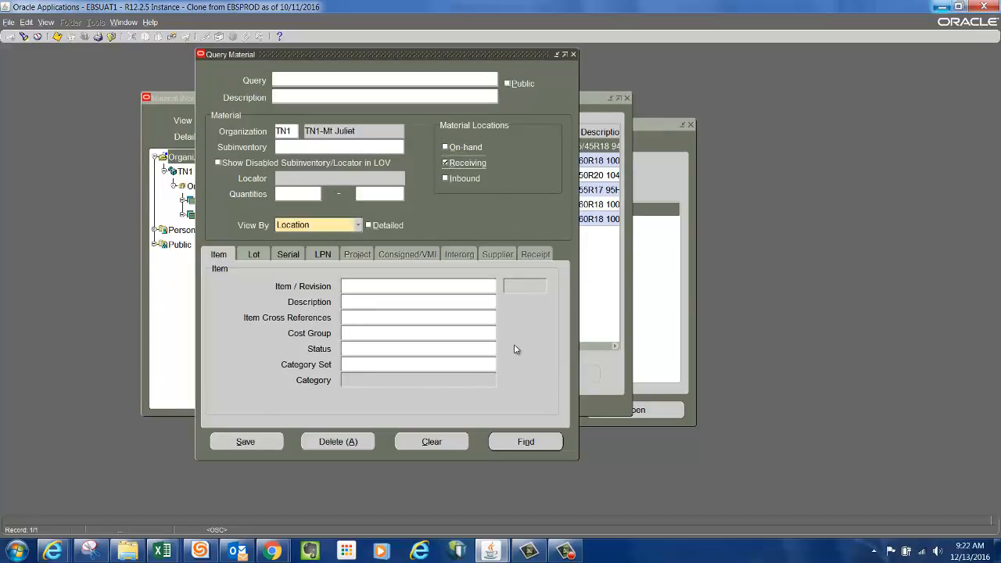
click(525, 442)
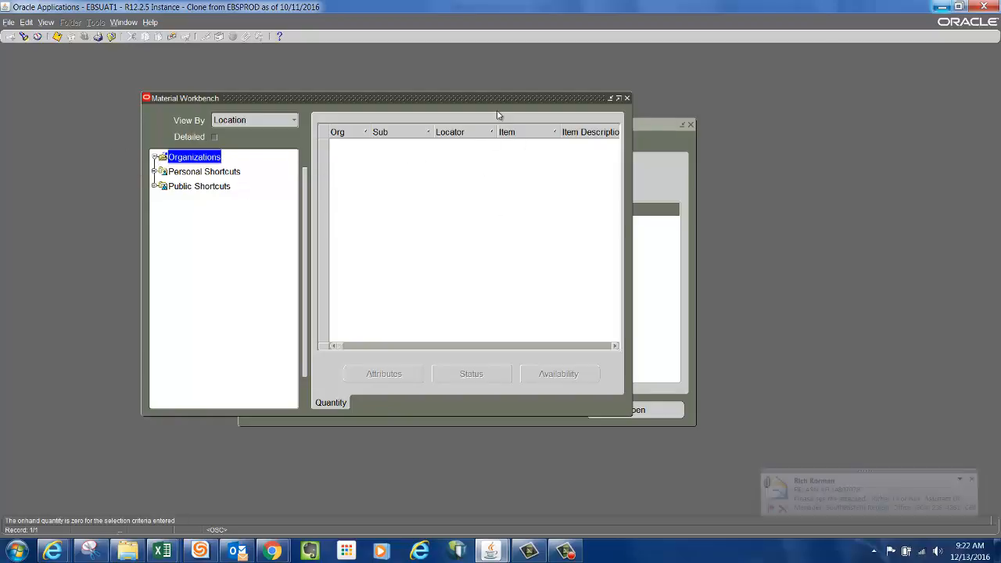
Capture a new full-screen snip of the empty Receiving query results in Material Workbench.
drag(505, 101, 576, 115)
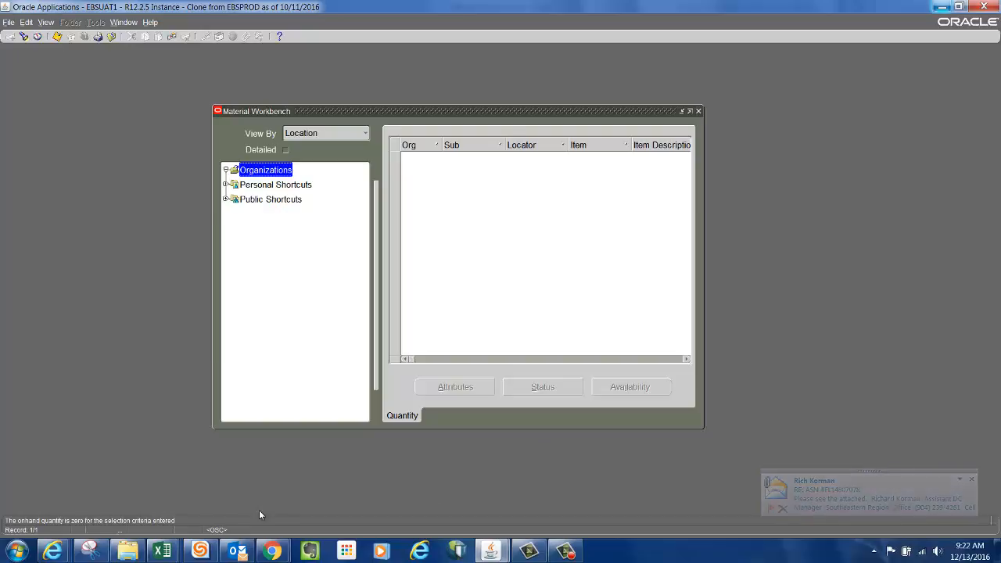
click(94, 555)
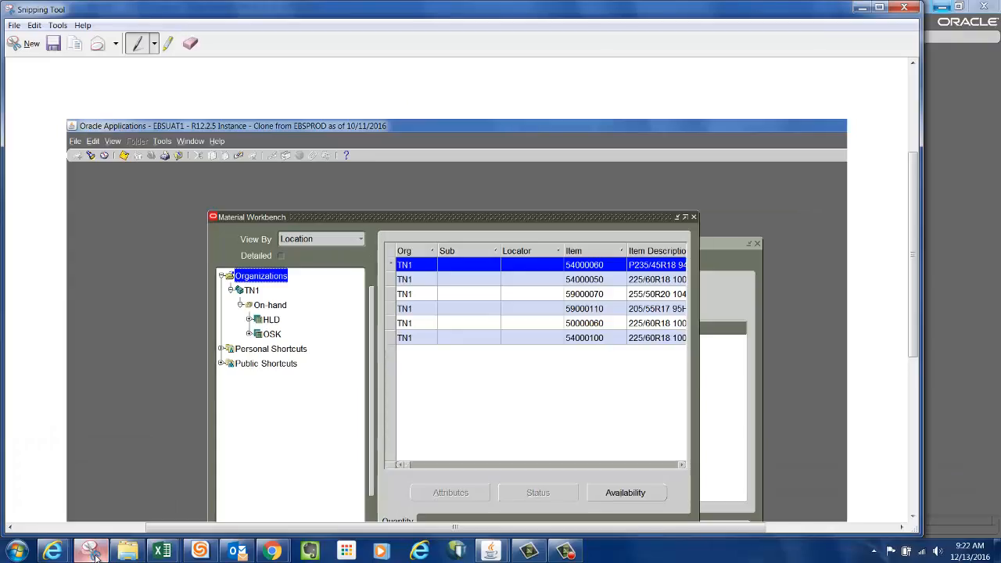
click(26, 43)
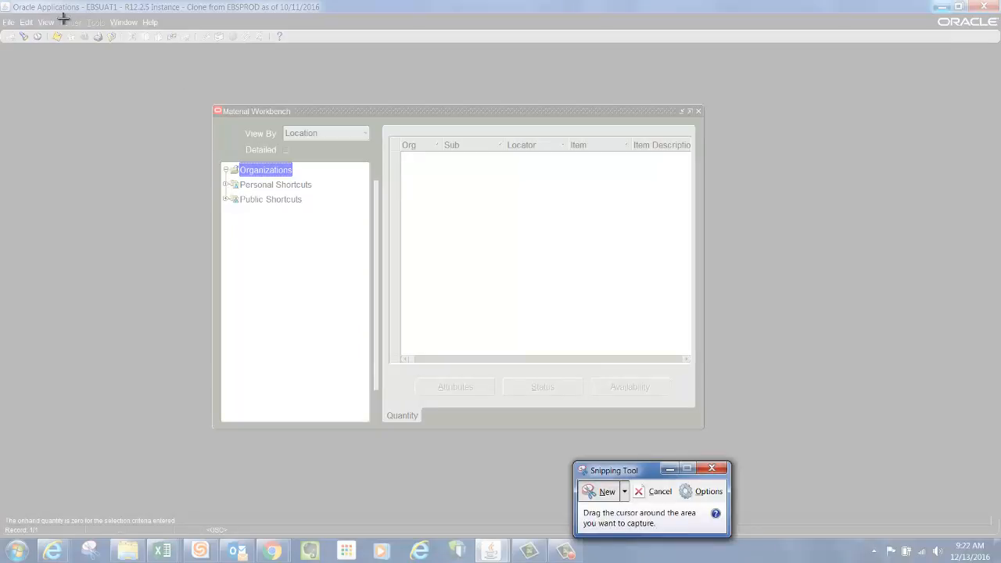
drag(1, 1, 859, 493)
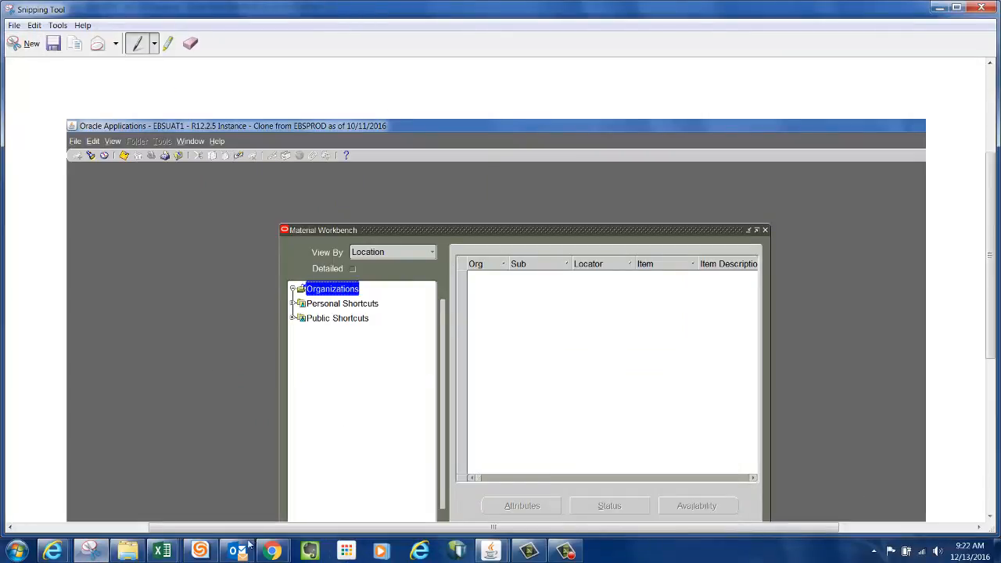
Switch to the screenshot workbook, add a third worksheet and paste the Receiving screenshot.
mouse_move(164, 552)
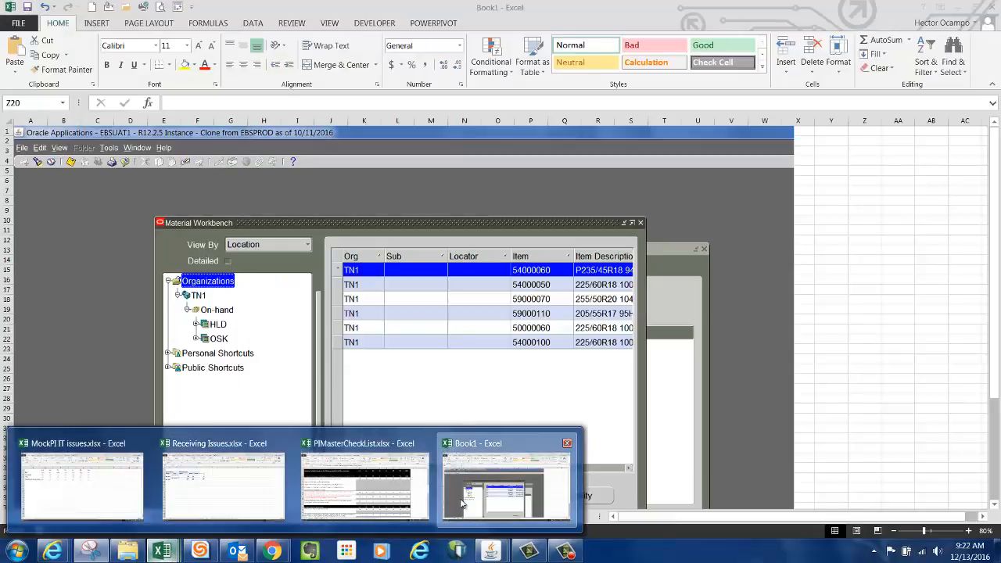
click(506, 482)
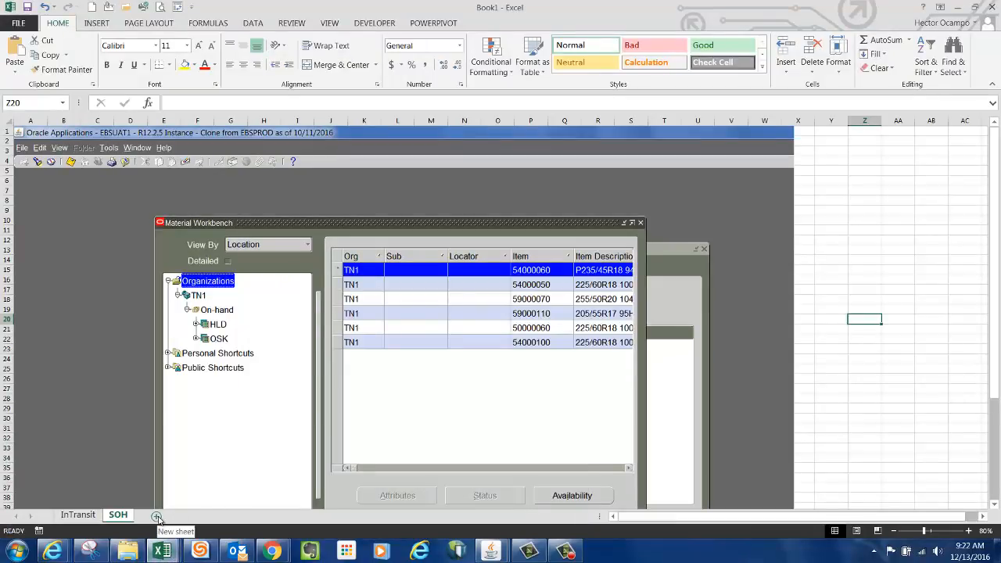
click(156, 518)
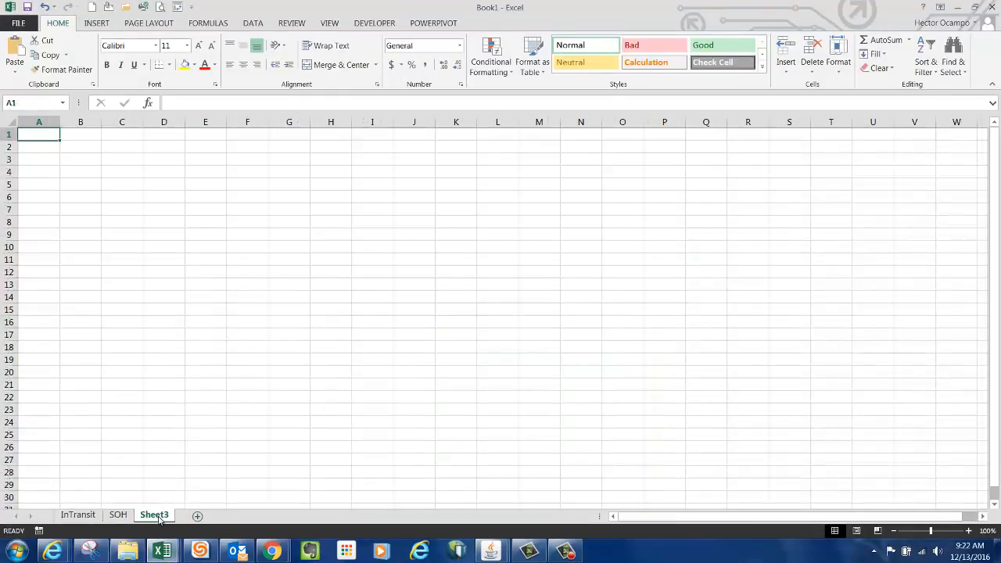
key(ctrl+v)
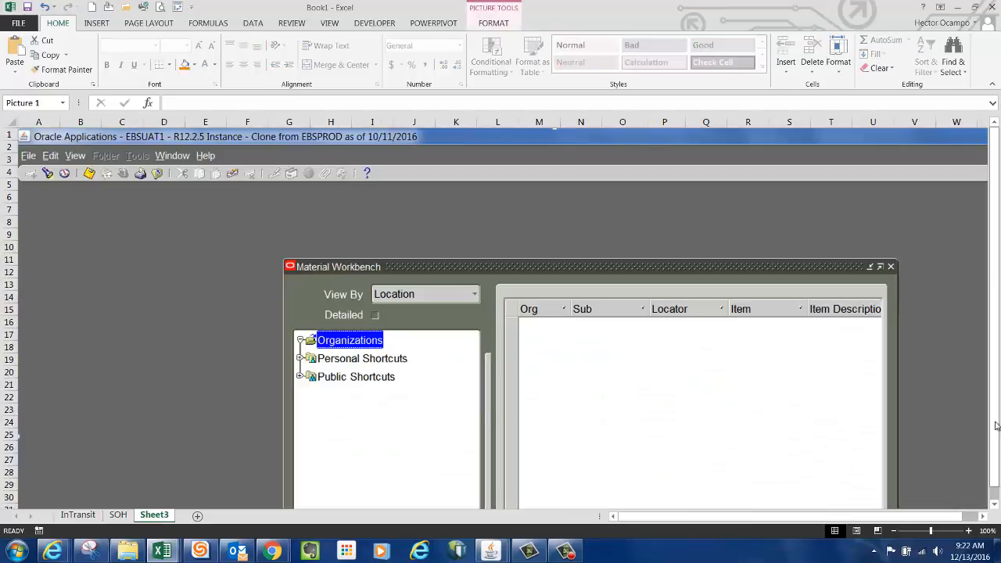
Rename the third worksheet to REC.
click(894, 531)
click(895, 531)
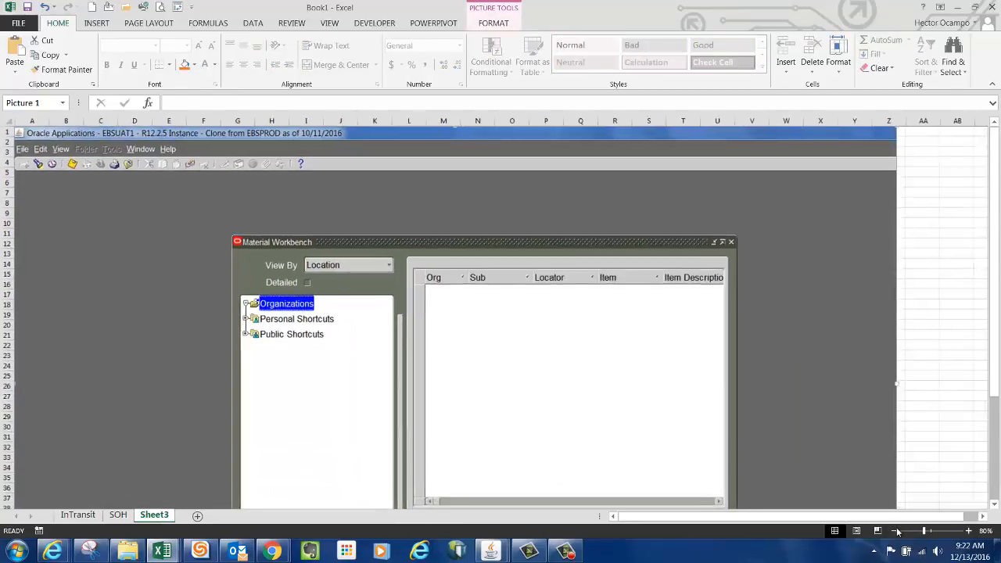
right_click(155, 517)
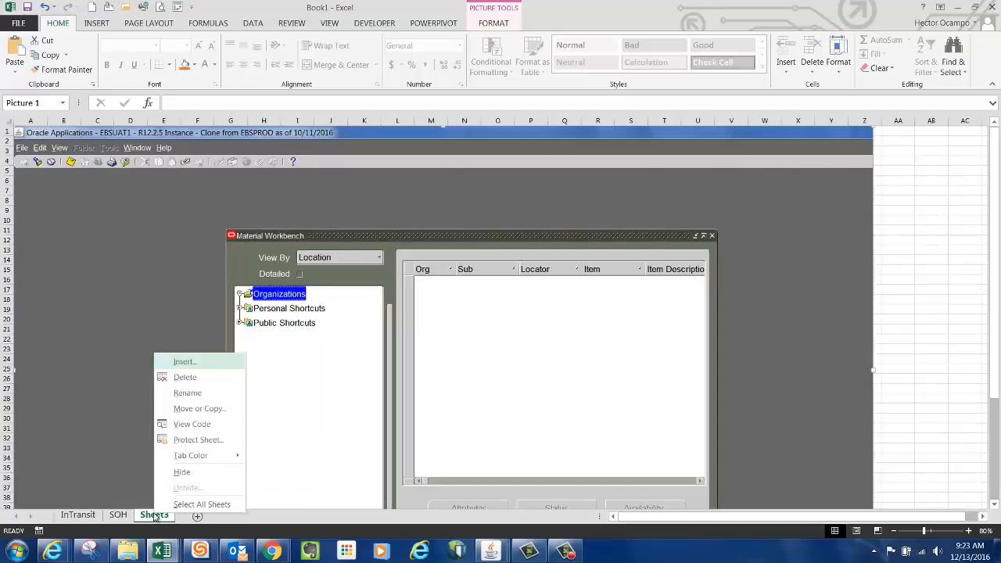
click(184, 389)
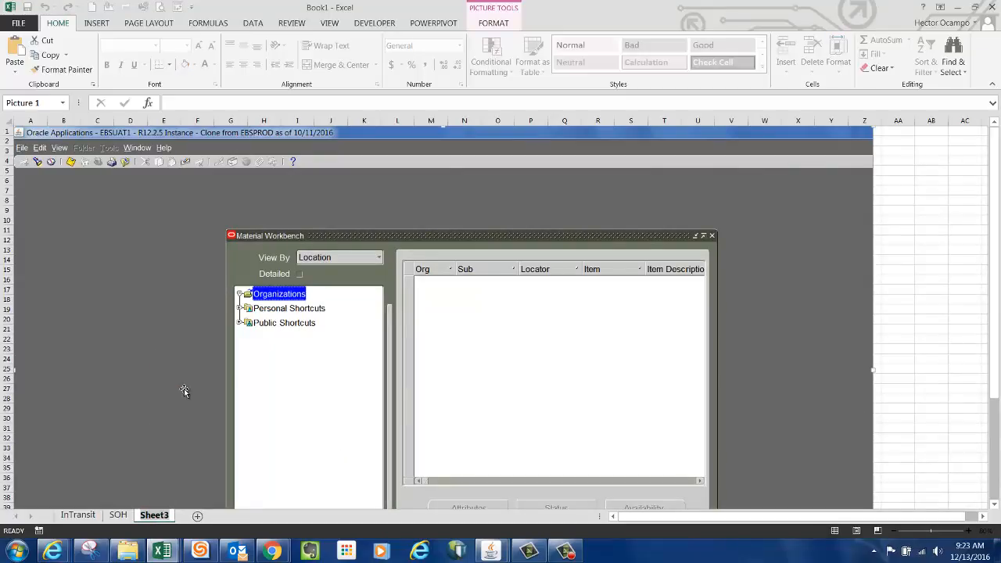
text(REVC)
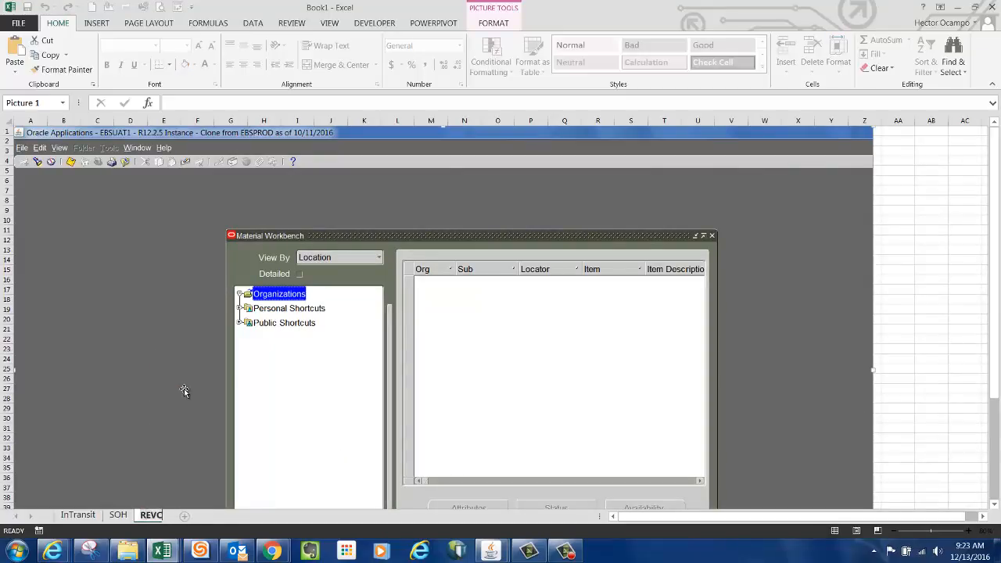
key(BackSpace)
key(BackSpace)
text(C)
click(935, 289)
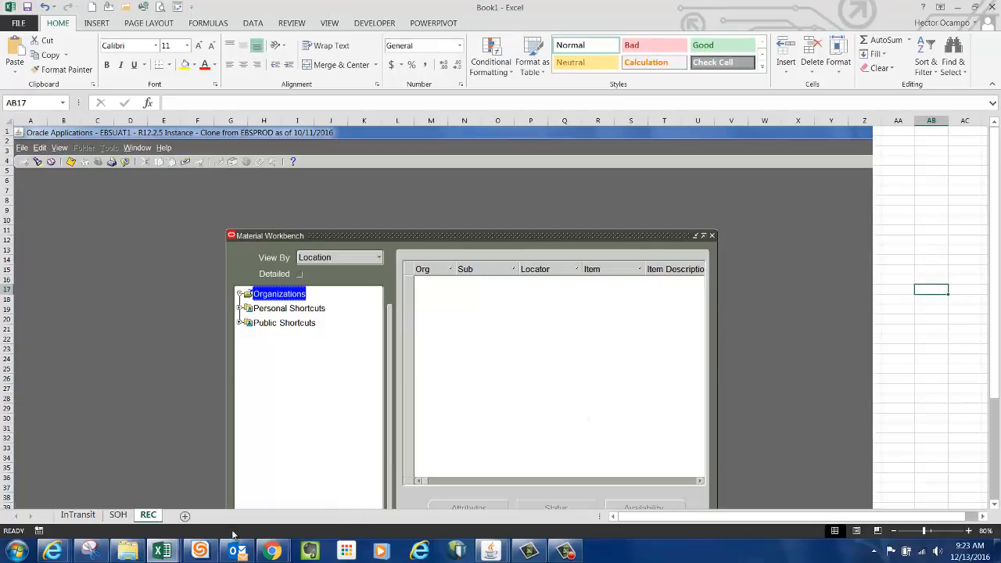
Switch to the PIMasterCheckList workbook and select checklist item 4.1.d about pending transactions.
mouse_move(162, 552)
click(365, 493)
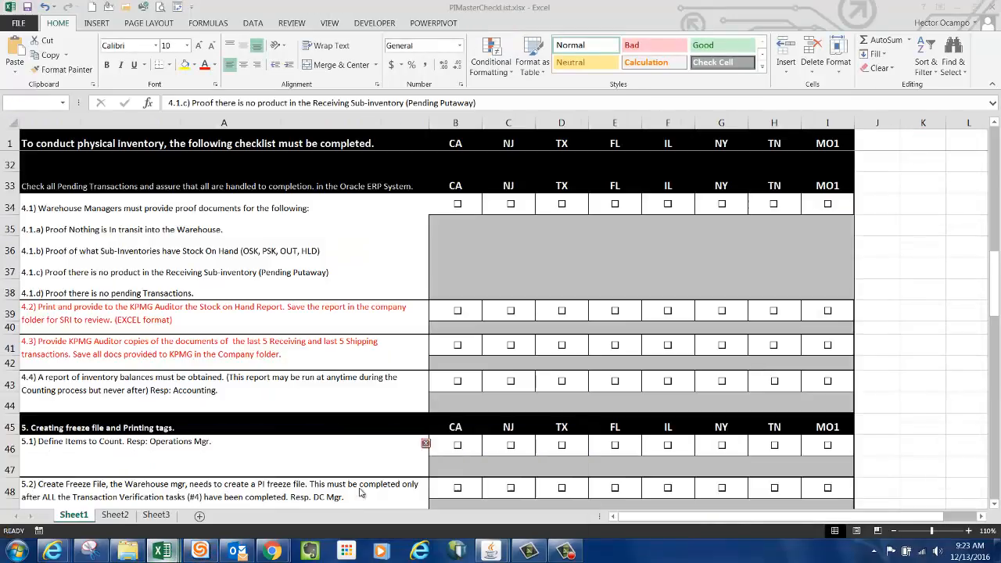
click(108, 291)
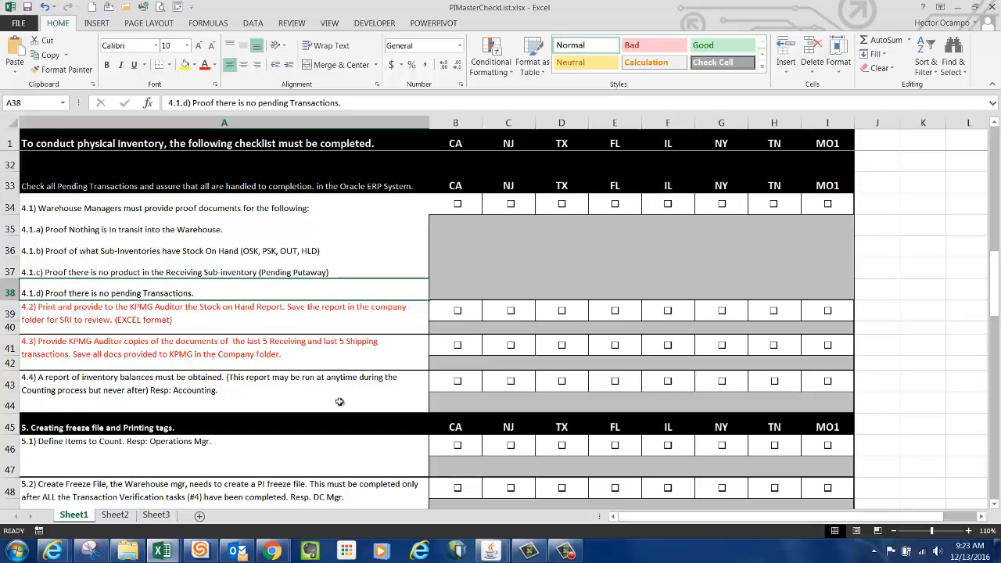
In Oracle, close Material Workbench, open Pending Transactions under Inventory Management > Material Transactions, and run the find for TN1.
click(493, 550)
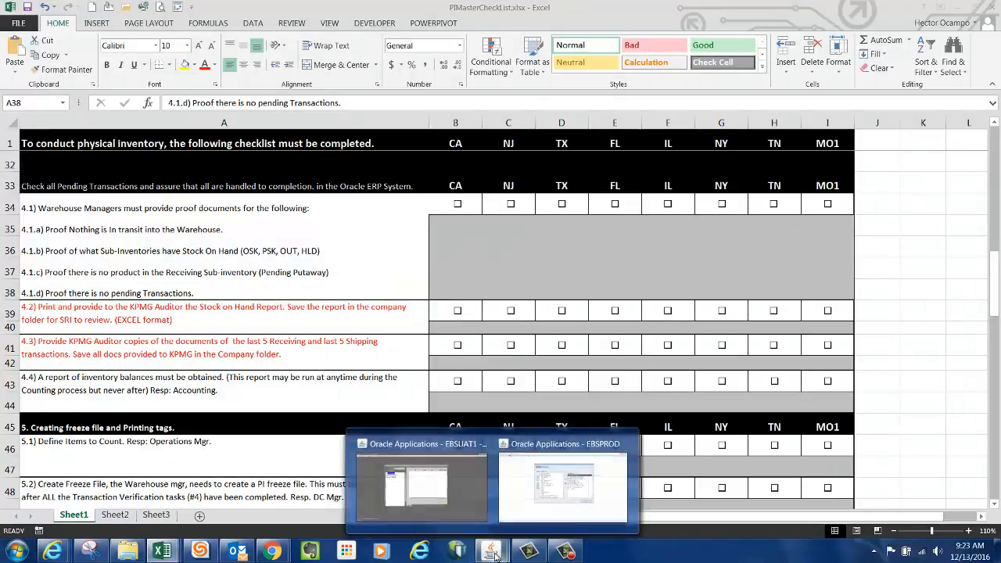
click(443, 489)
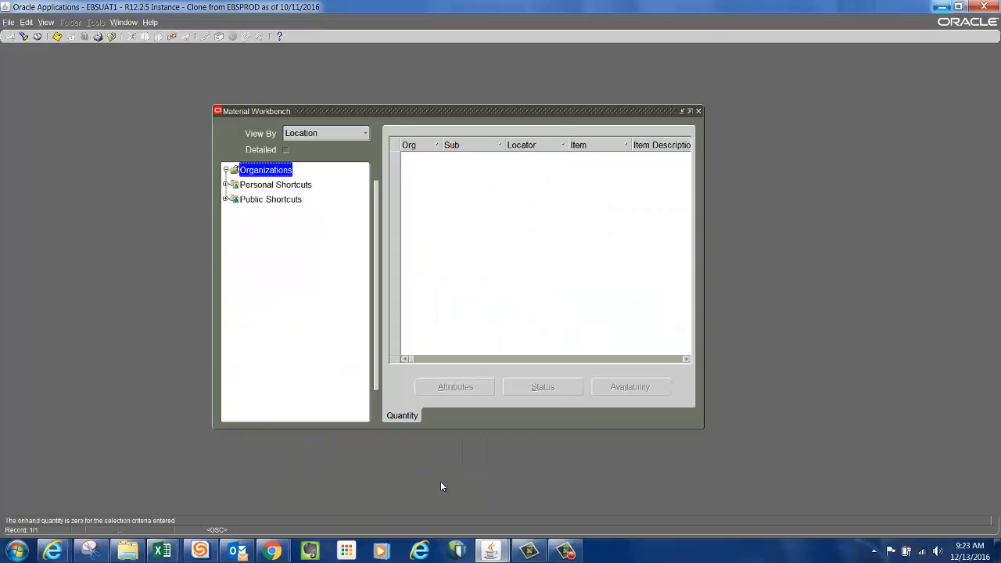
click(700, 111)
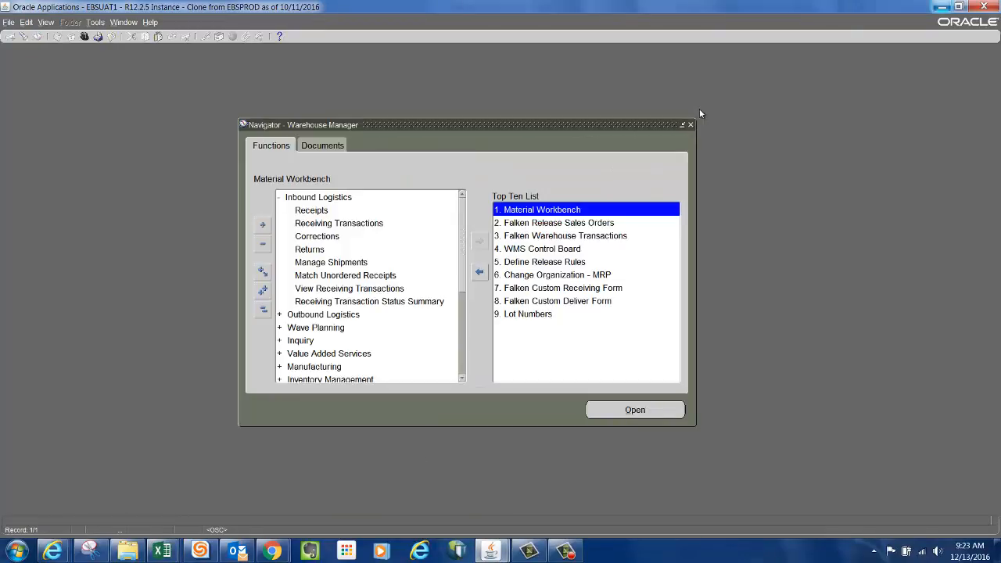
click(264, 310)
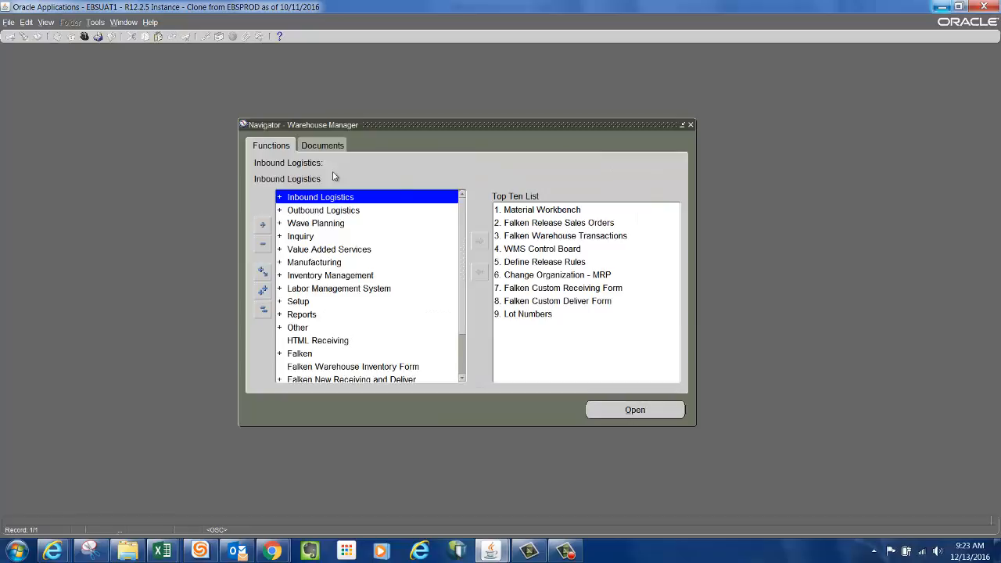
click(317, 277)
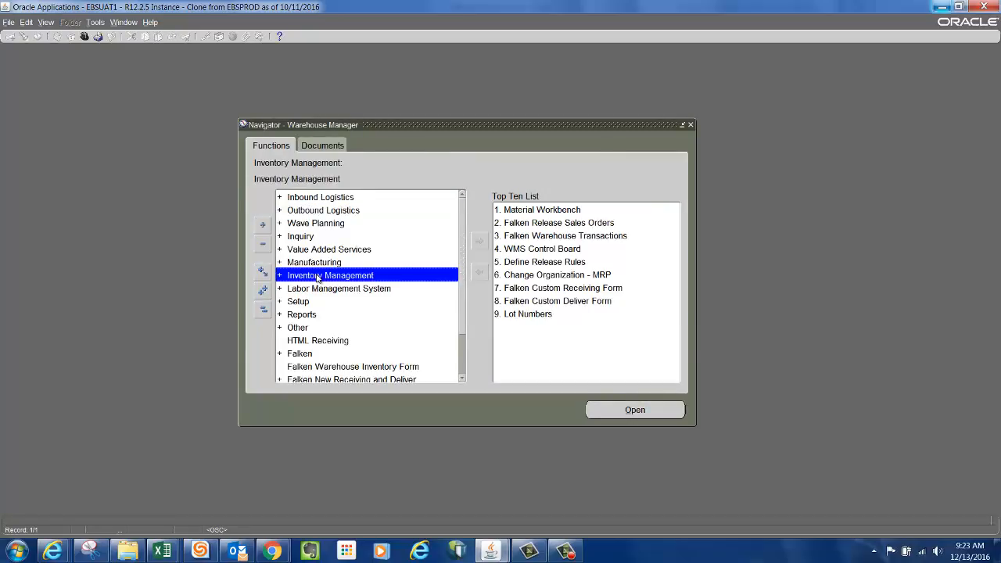
double_click(318, 277)
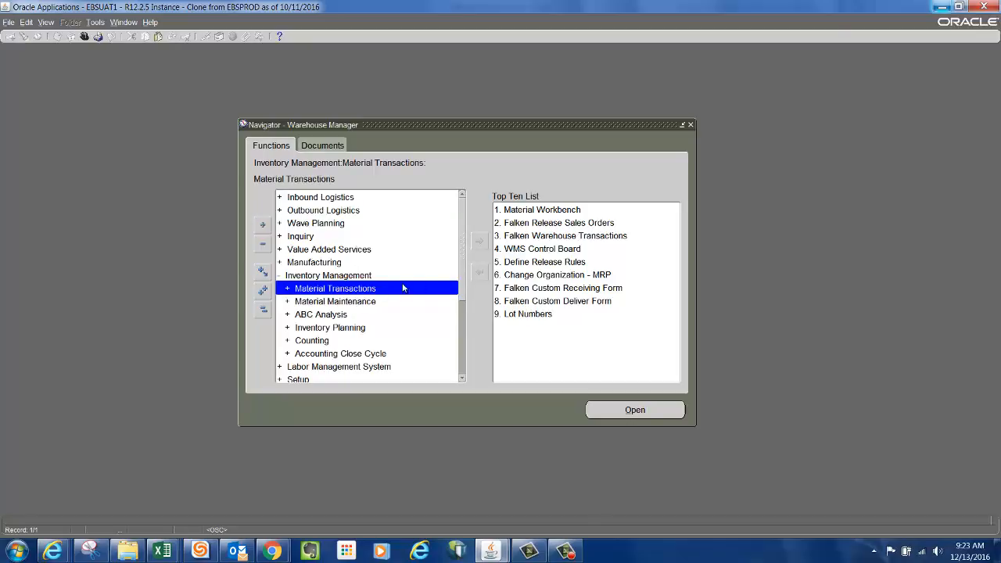
double_click(326, 289)
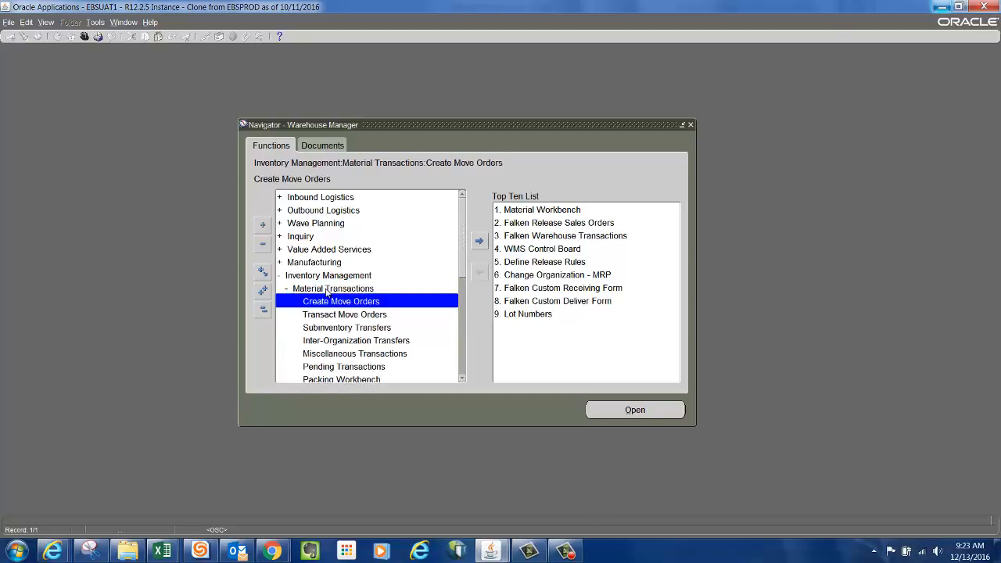
scroll(462, 284, down, 1)
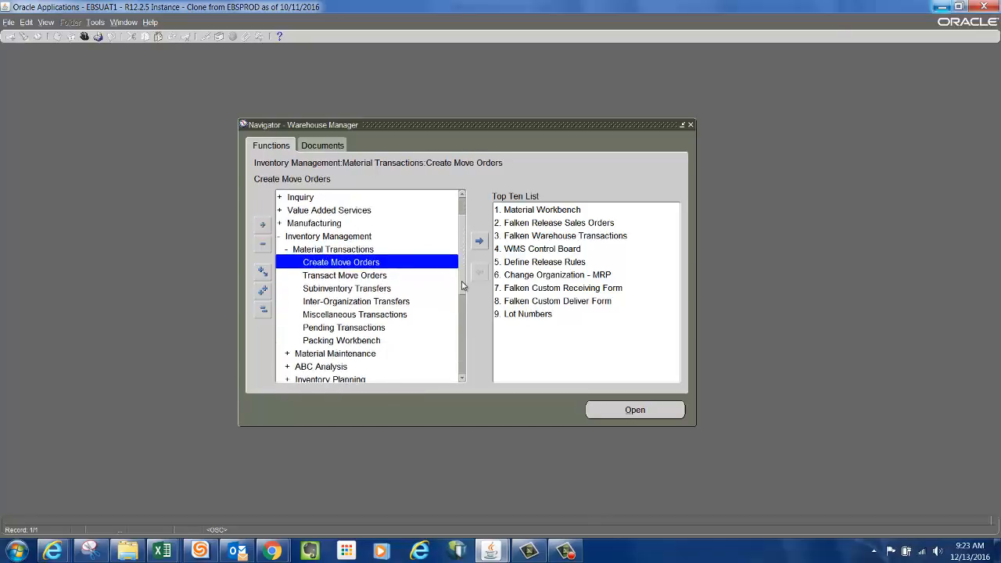
click(337, 329)
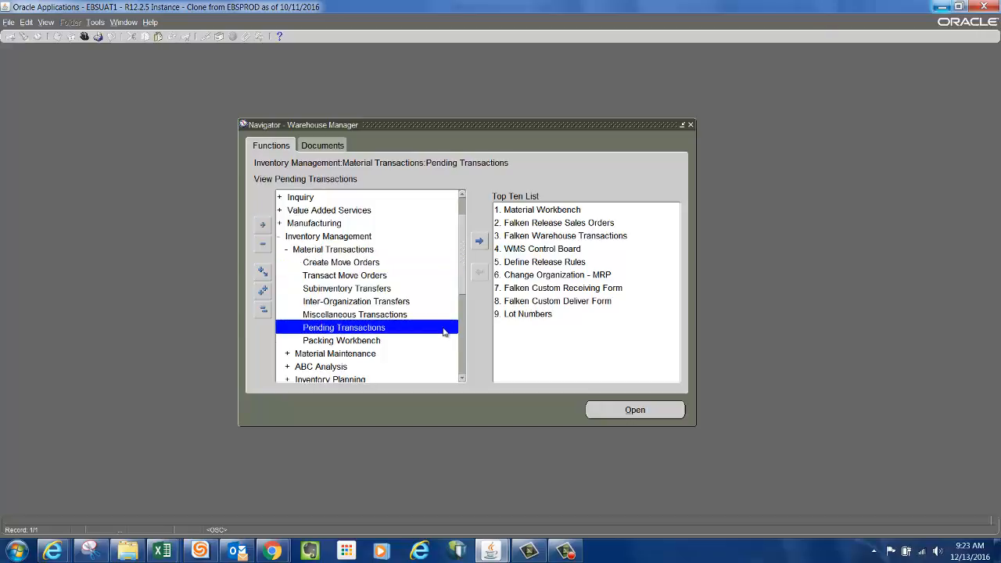
double_click(392, 333)
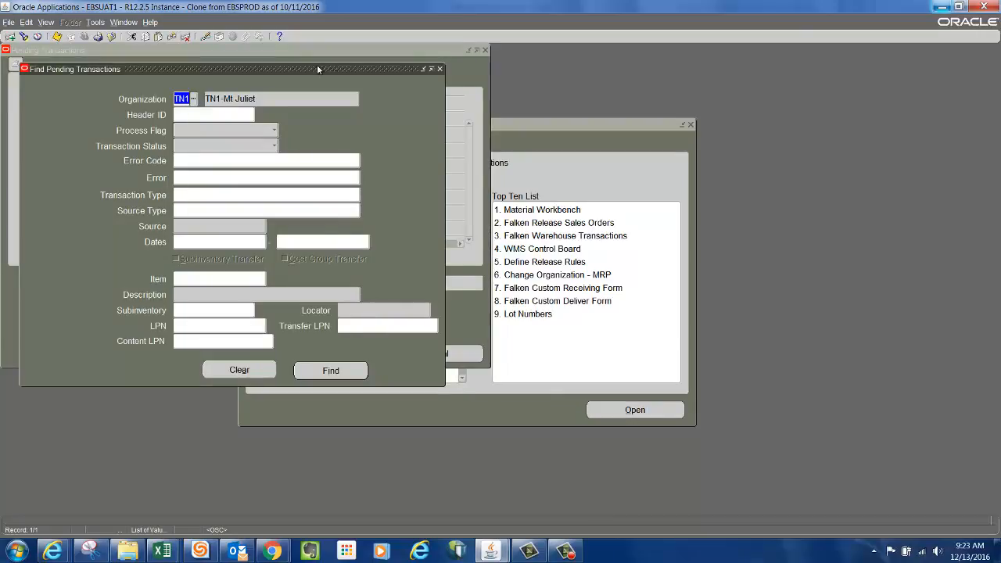
drag(316, 68, 435, 92)
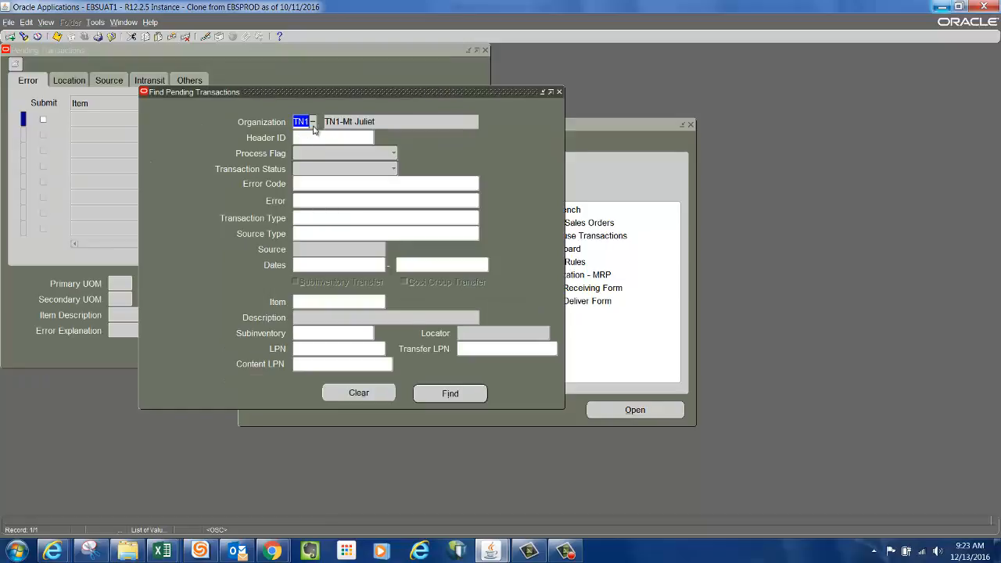
click(470, 395)
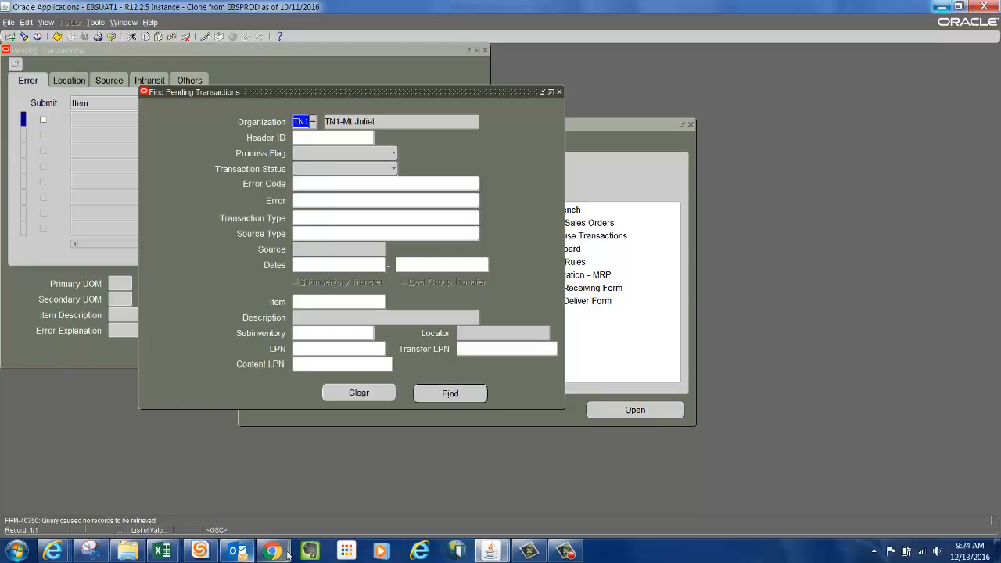
Capture a new full-screen snip of the Find Pending Transactions screen.
click(94, 554)
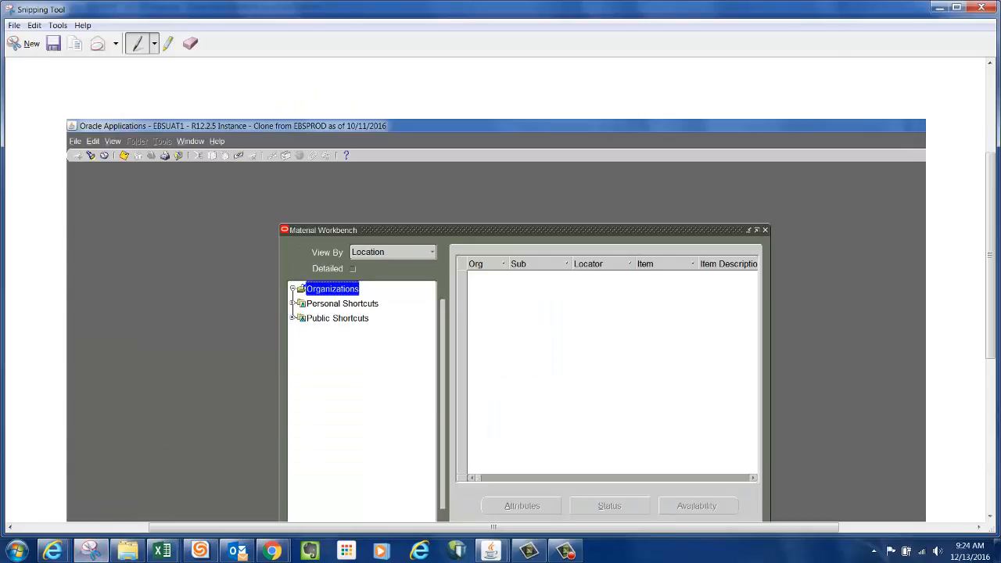
click(19, 41)
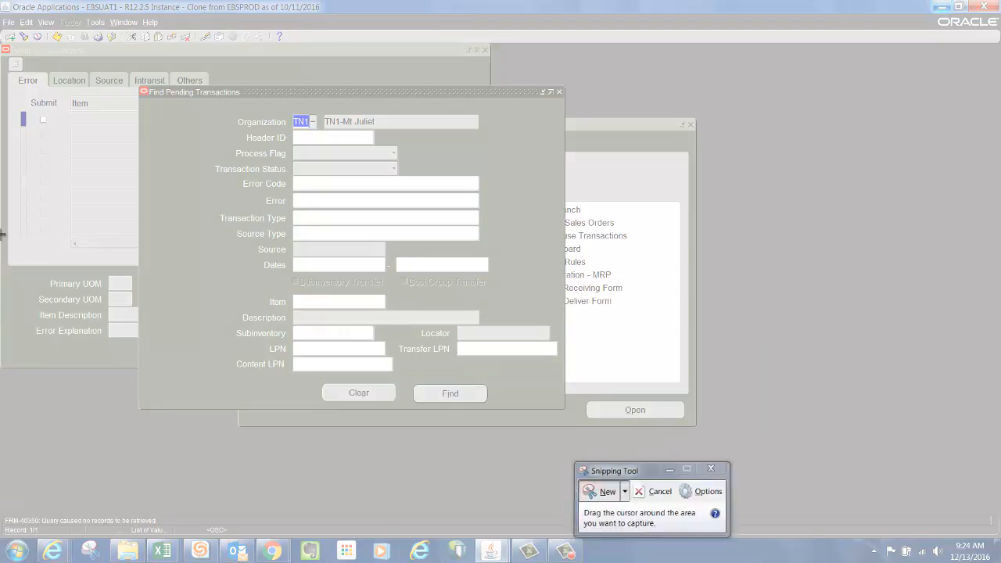
drag(0, 0, 723, 537)
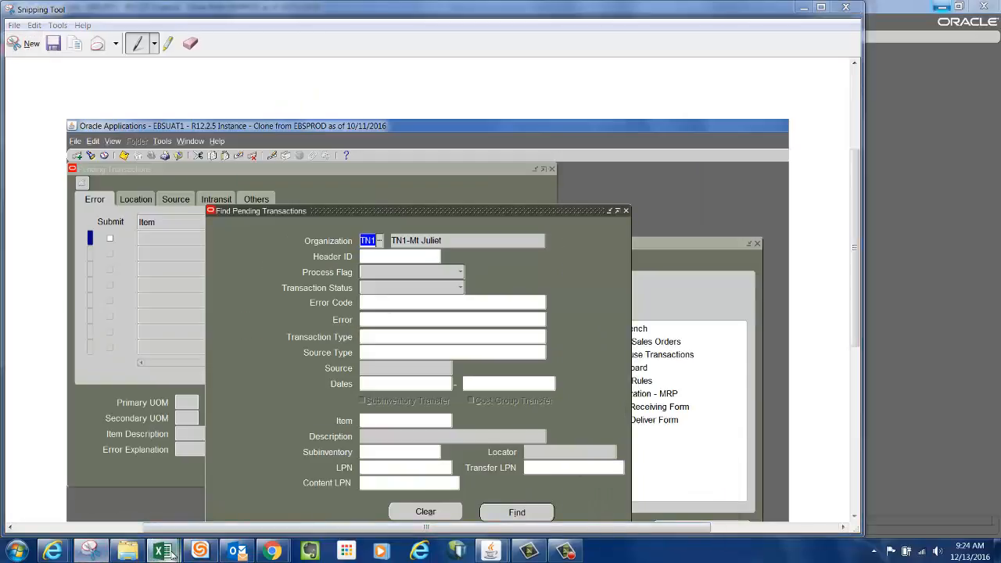
Switch to the screenshot workbook, add a fourth worksheet and paste the Pending Transactions screenshot.
mouse_move(169, 552)
click(505, 481)
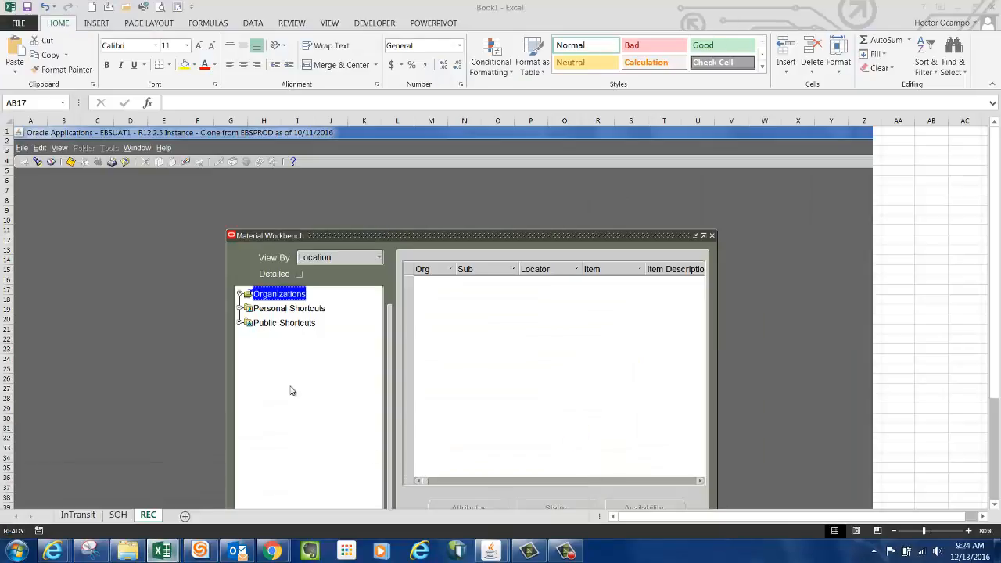
click(184, 516)
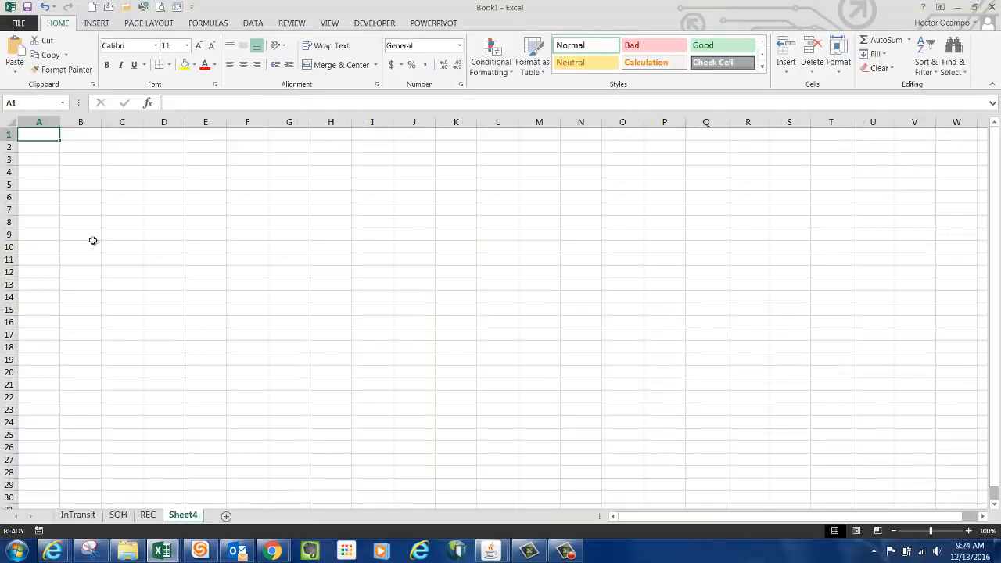
key(ctrl+v)
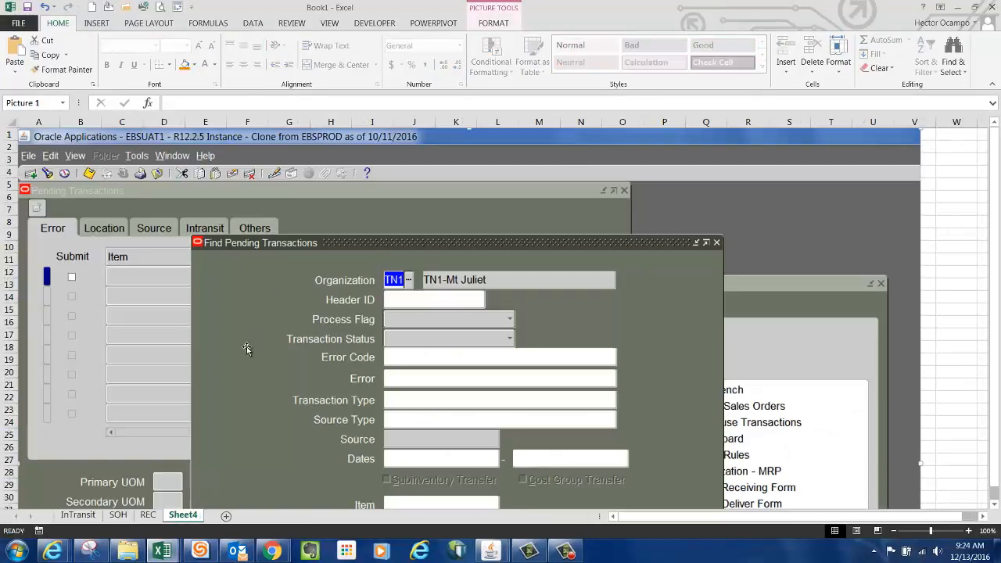
Rename the fourth worksheet to PendingTrans.
right_click(191, 516)
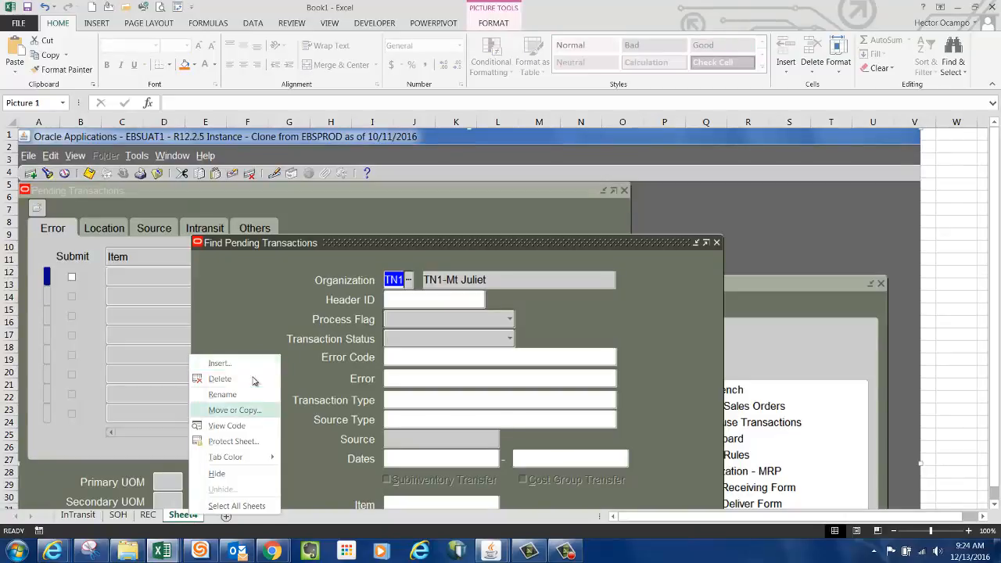
click(222, 395)
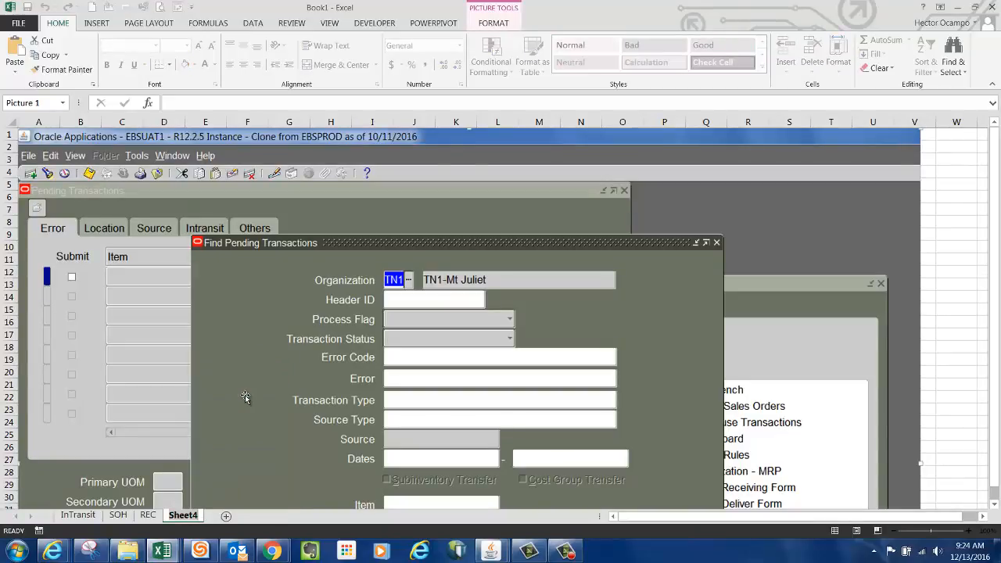
text(Pending)
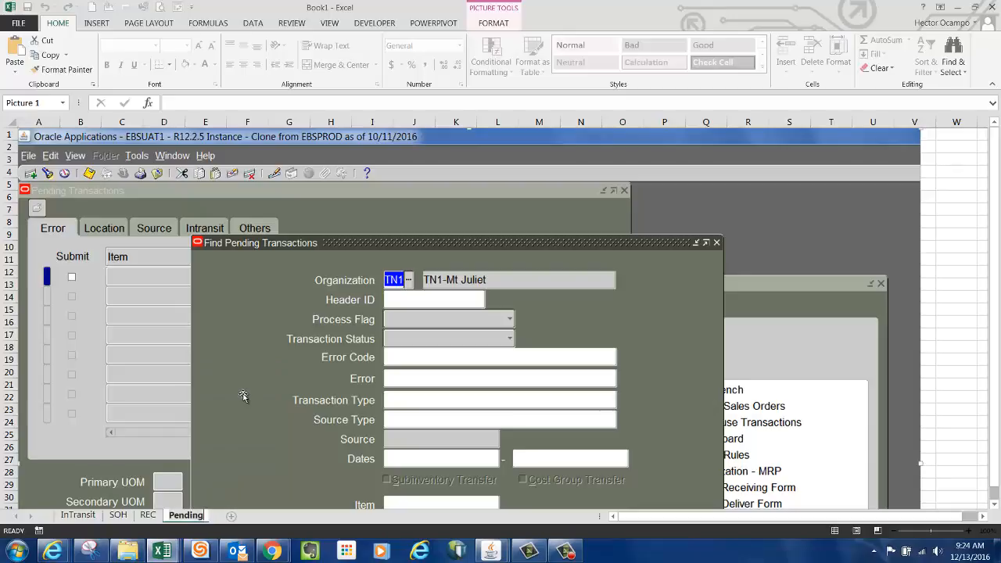
text(Trand)
key(BackSpace)
text(s)
key(Return)
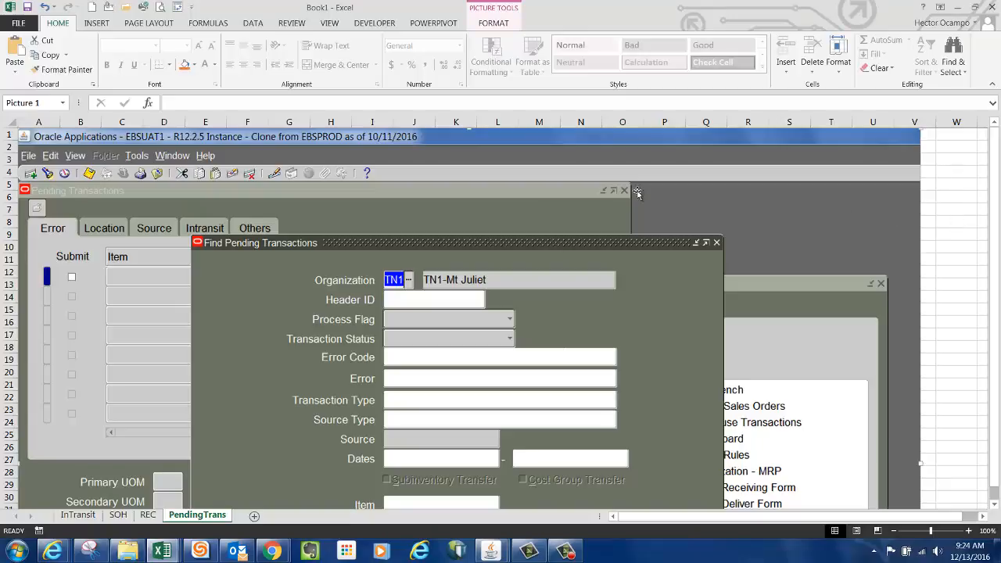
Save the screenshot workbook as ProofsTN in the Mock PI Dec 2016 > TN1 network folder.
click(19, 23)
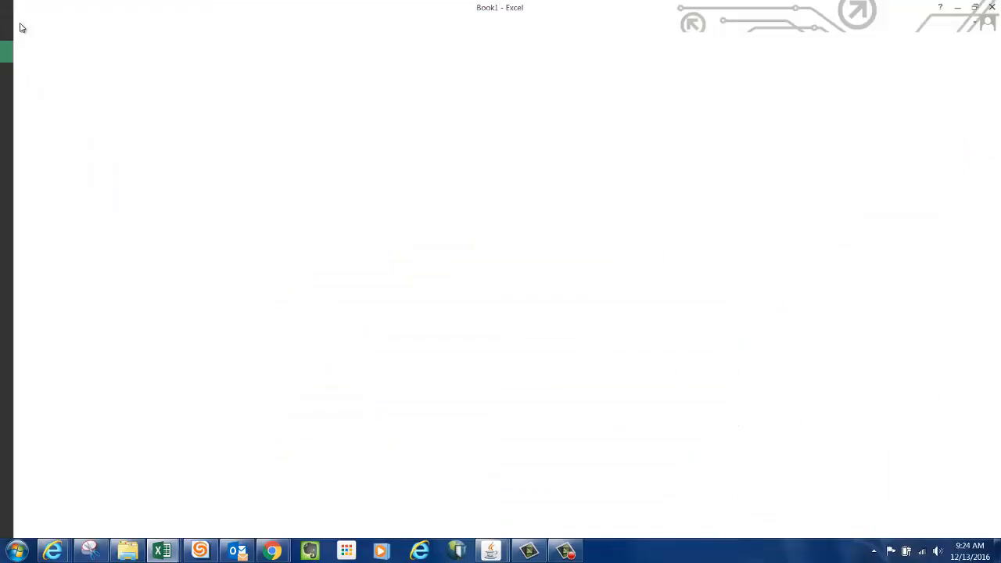
click(26, 139)
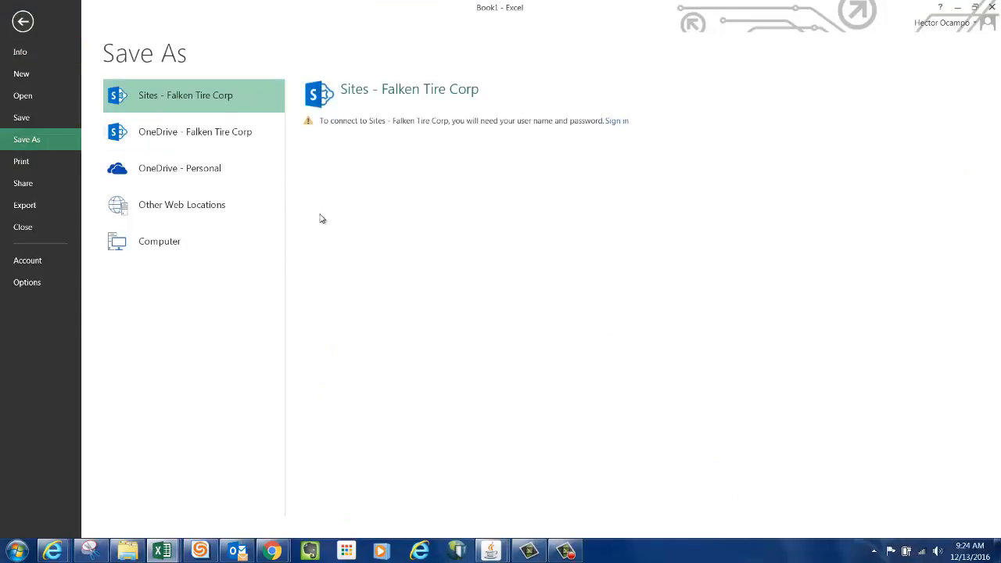
click(173, 247)
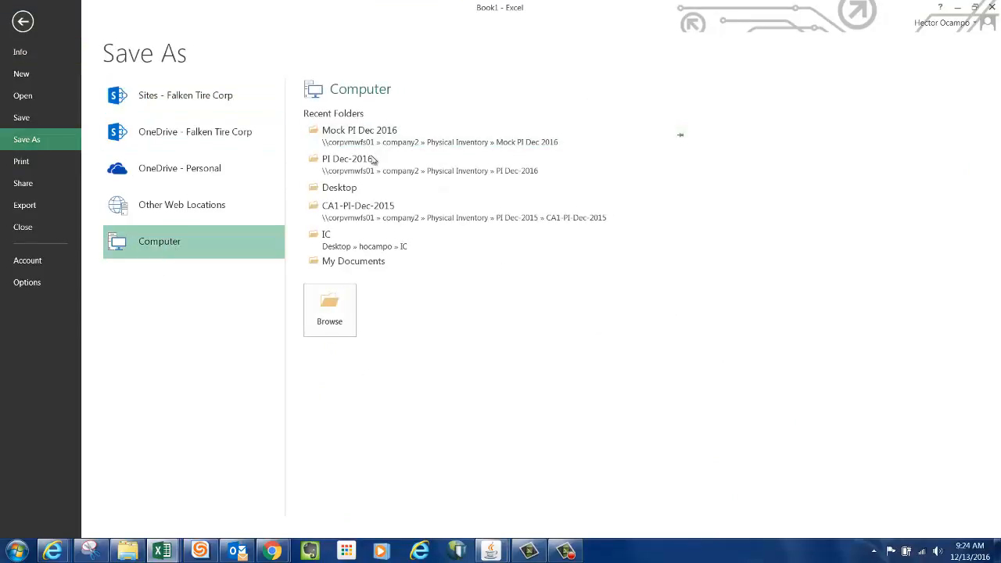
click(380, 136)
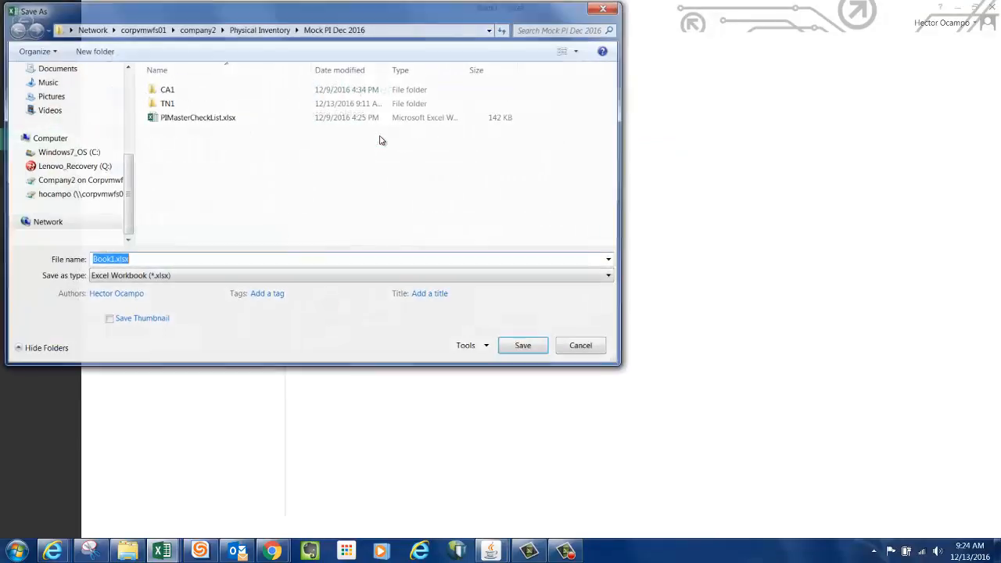
double_click(167, 103)
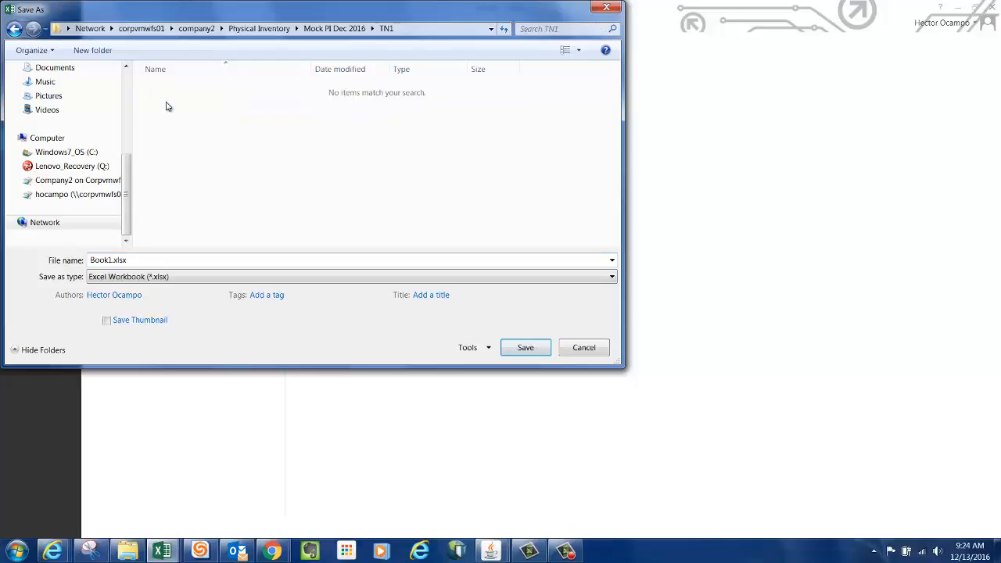
double_click(144, 260)
key(BackSpace)
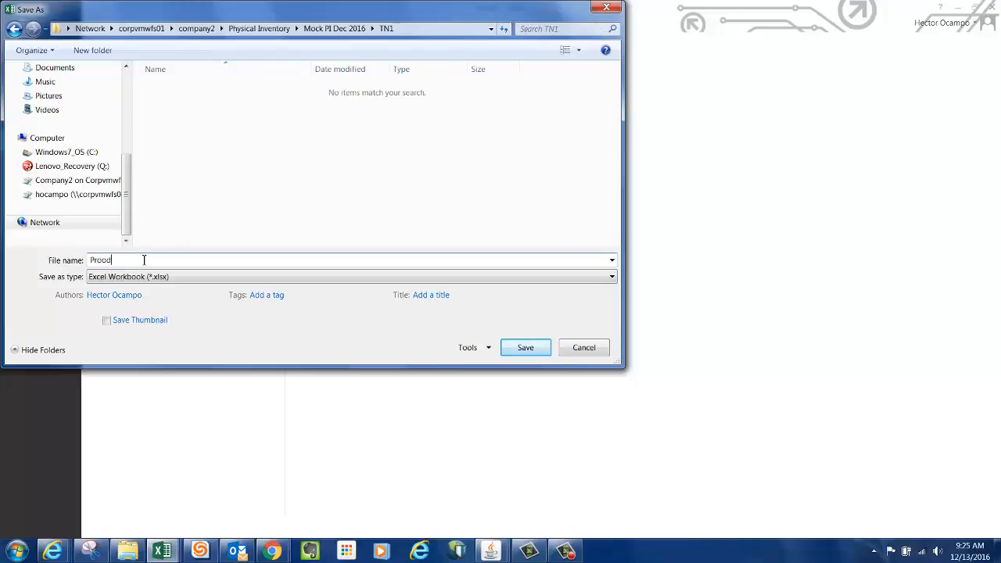
text(Prood)
key(BackSpace)
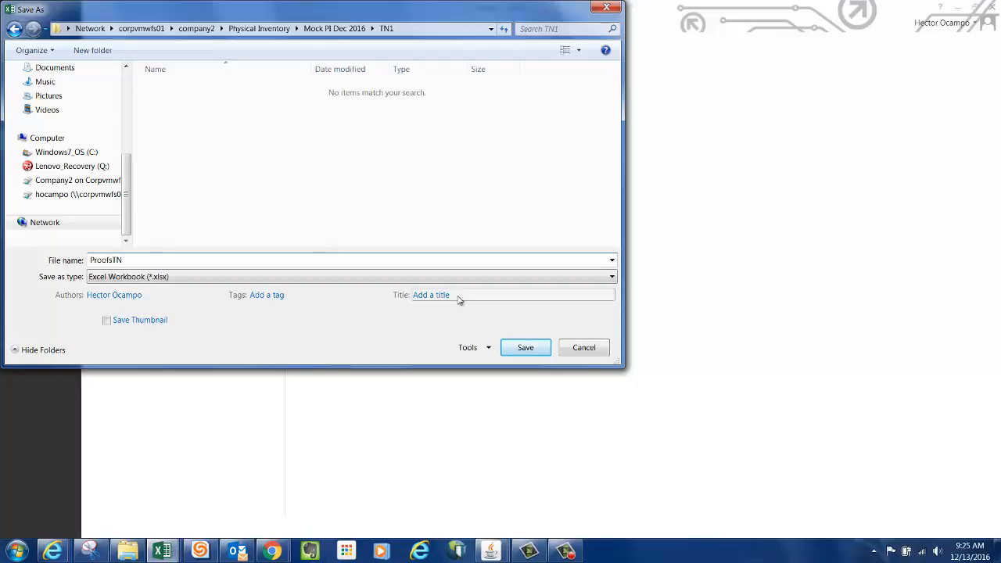
click(516, 349)
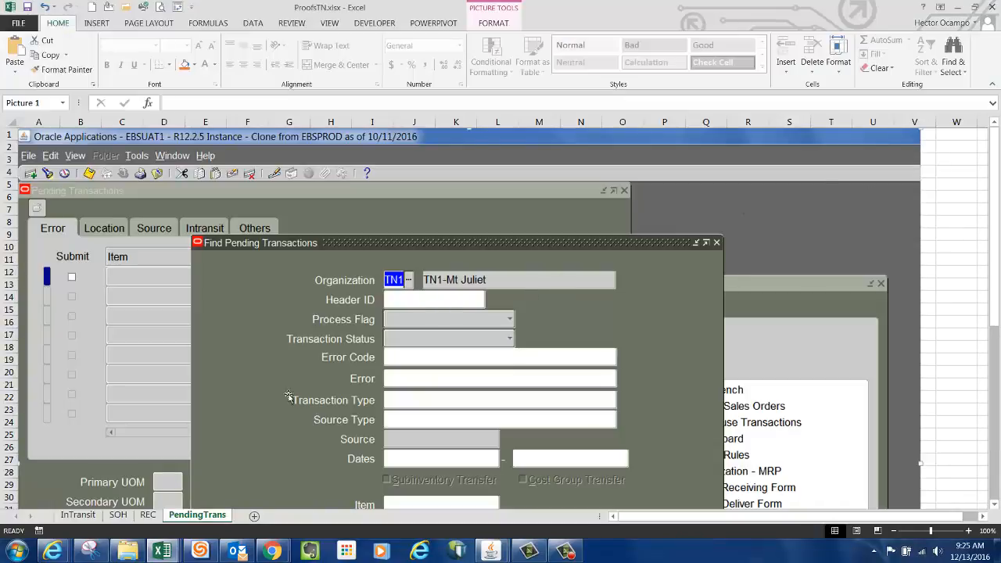
Switch to the PIMasterCheckList workbook and review checklist item 4.2 about the Stock on Hand report.
click(164, 553)
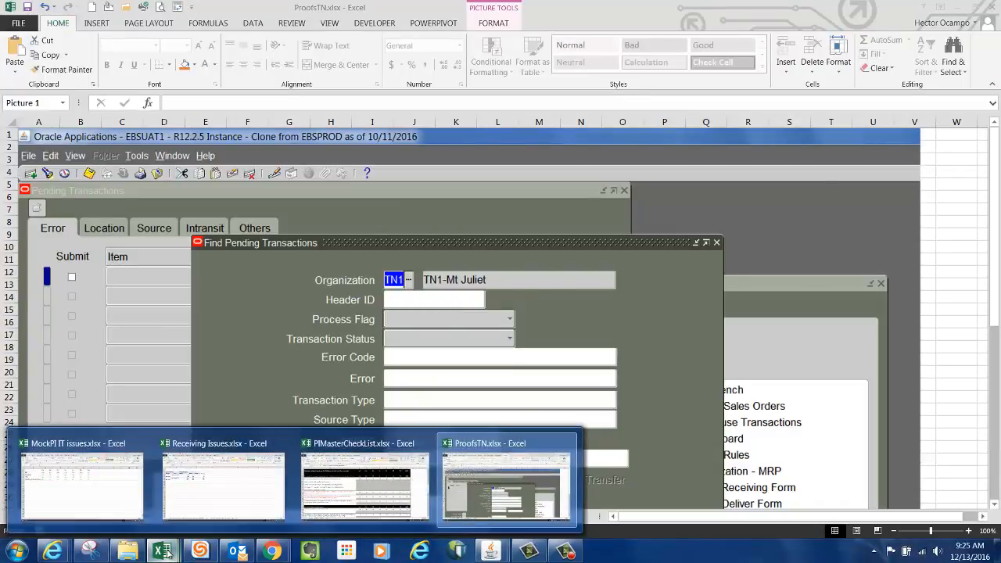
click(356, 489)
click(130, 326)
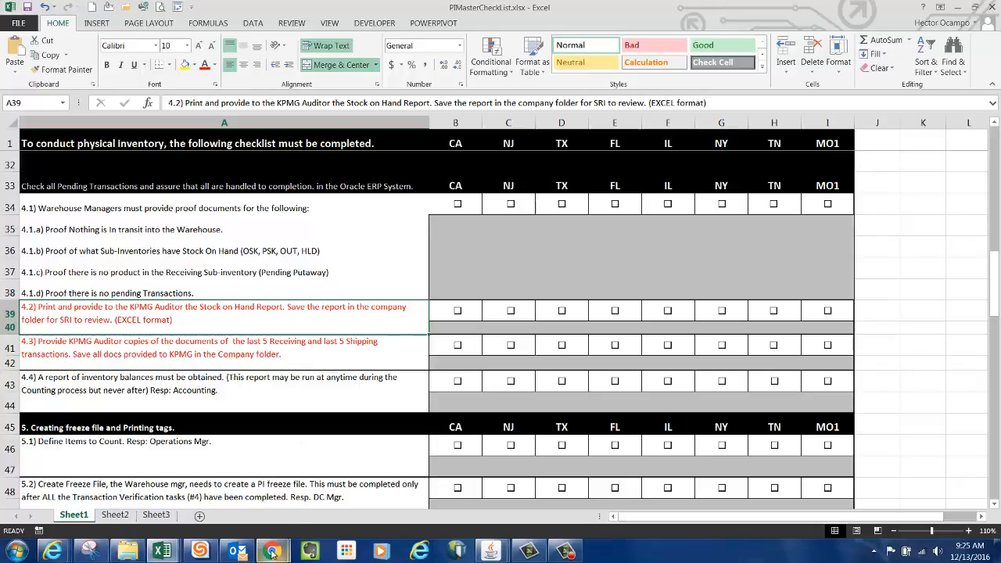
Switch to the Bin By Bin MicroStrategy report in the browser and run it with warehouse TN1 selected.
mouse_move(271, 553)
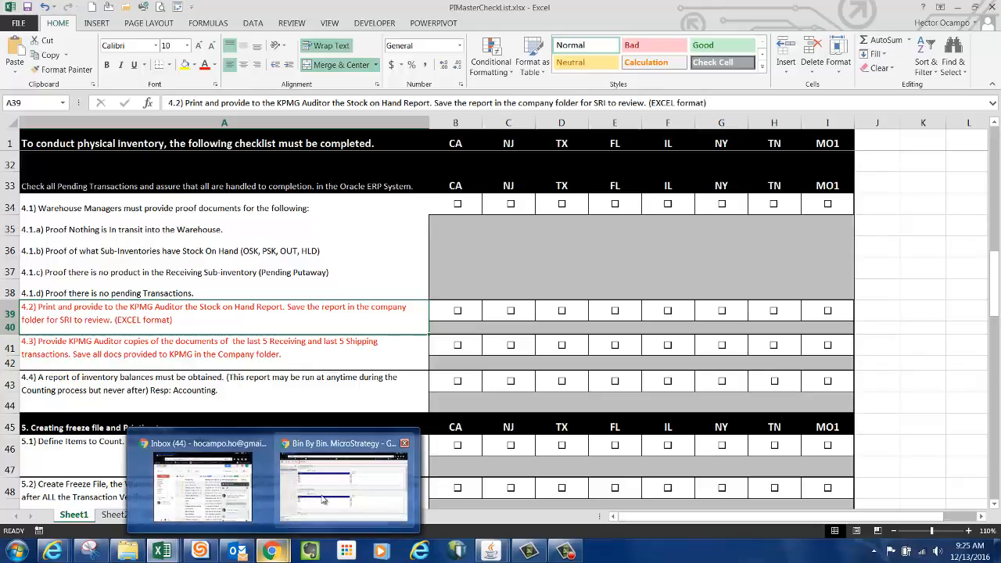
click(344, 485)
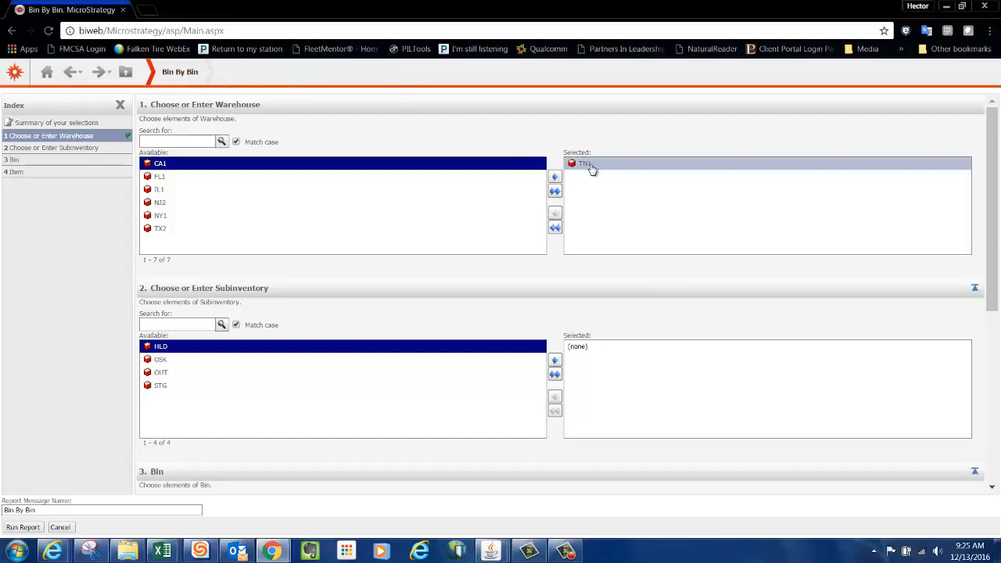
drag(992, 258, 998, 222)
click(28, 528)
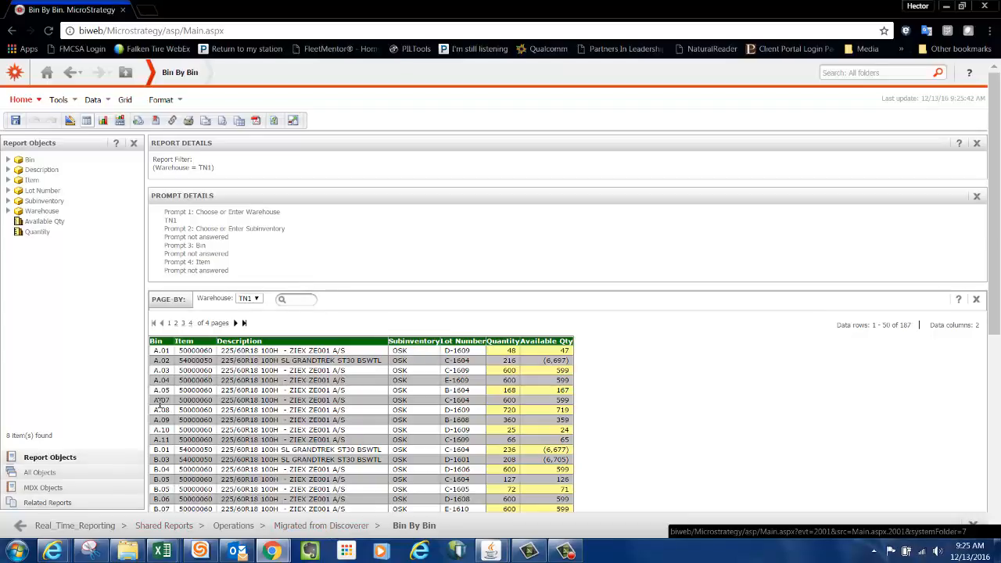
Export the Bin By Bin report as Excel with formatting.
click(37, 99)
mouse_move(40, 351)
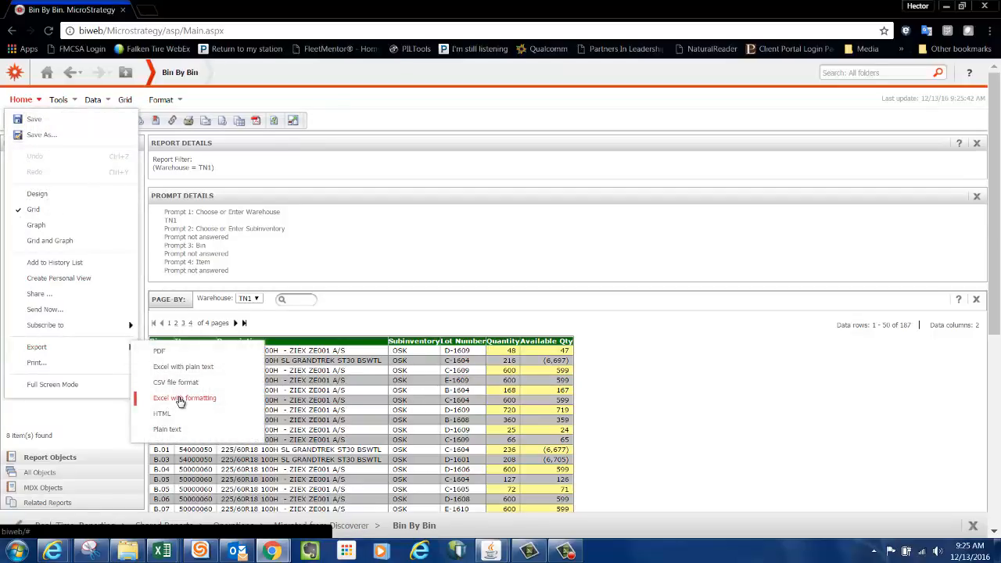
click(208, 403)
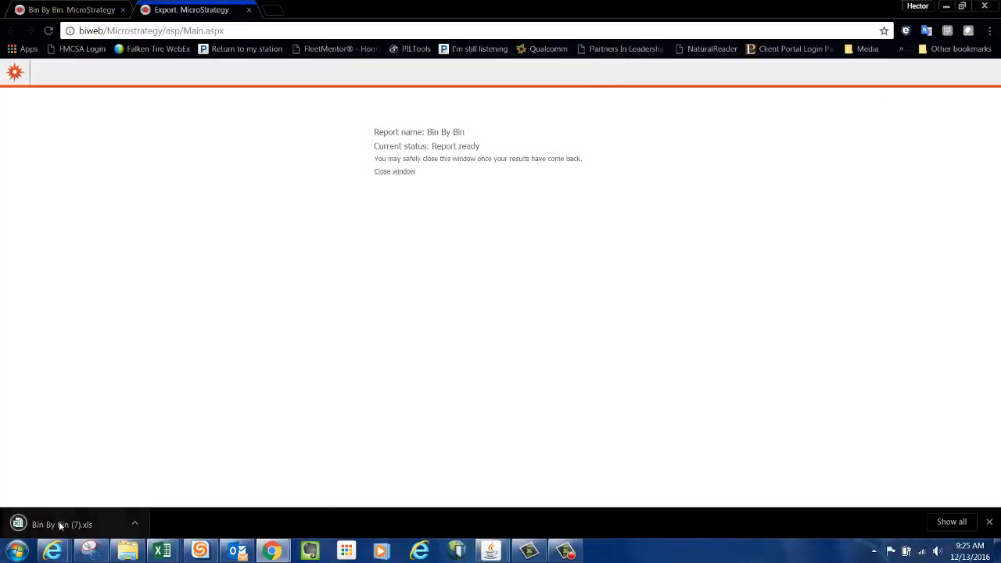
Open the downloaded Bin By Bin (7).xls file in Excel, accepting the file format warning.
click(61, 525)
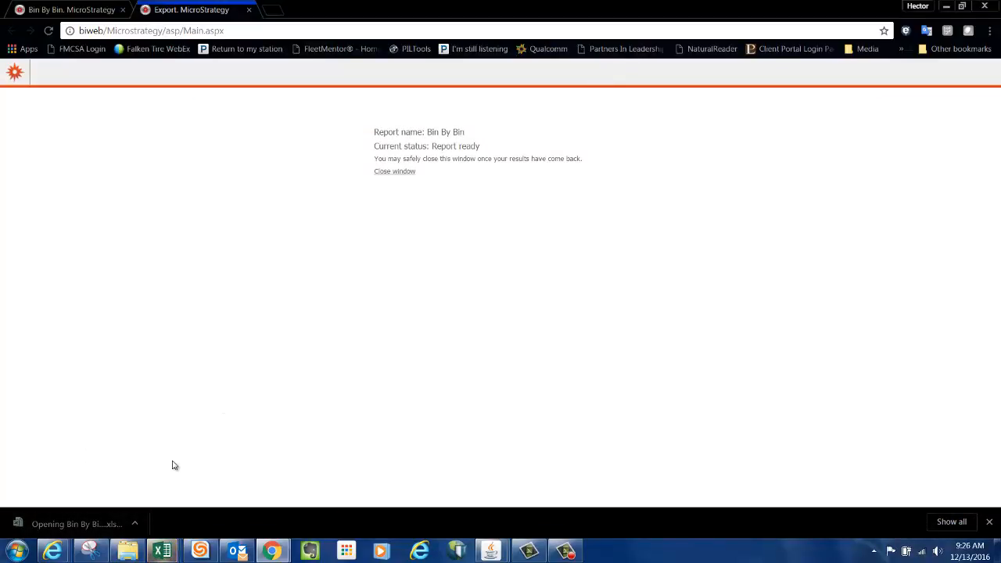
mouse_move(162, 551)
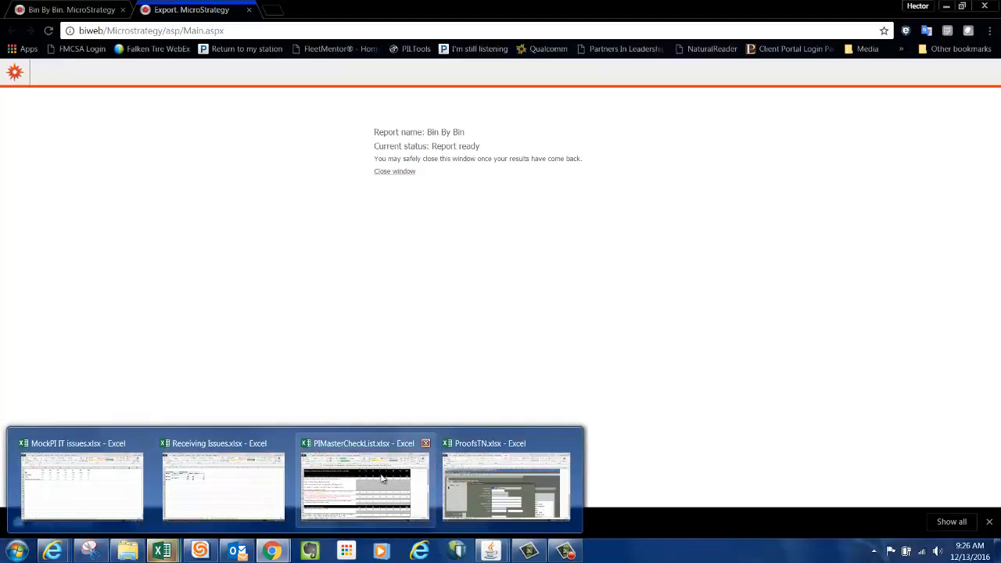
click(473, 498)
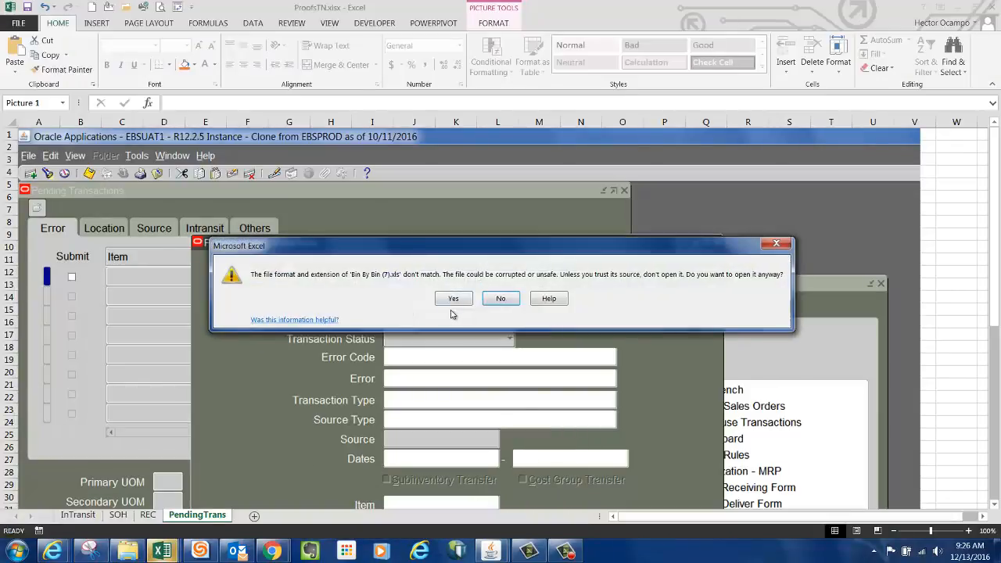
click(461, 297)
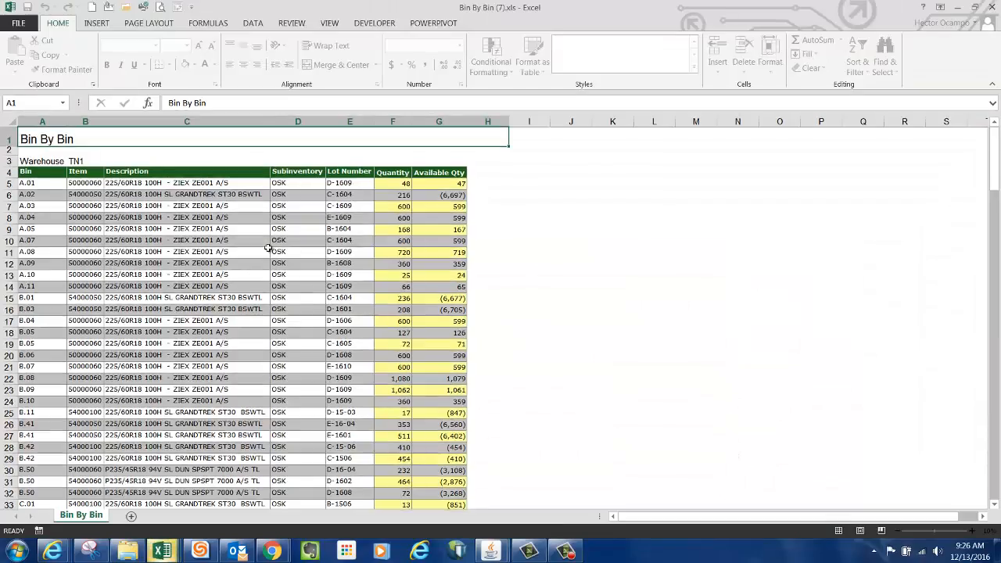
Save the exported report as an Excel Workbook named TN-SOH-Before in the Mock PI Dec 2016 > TN1 folder.
click(18, 24)
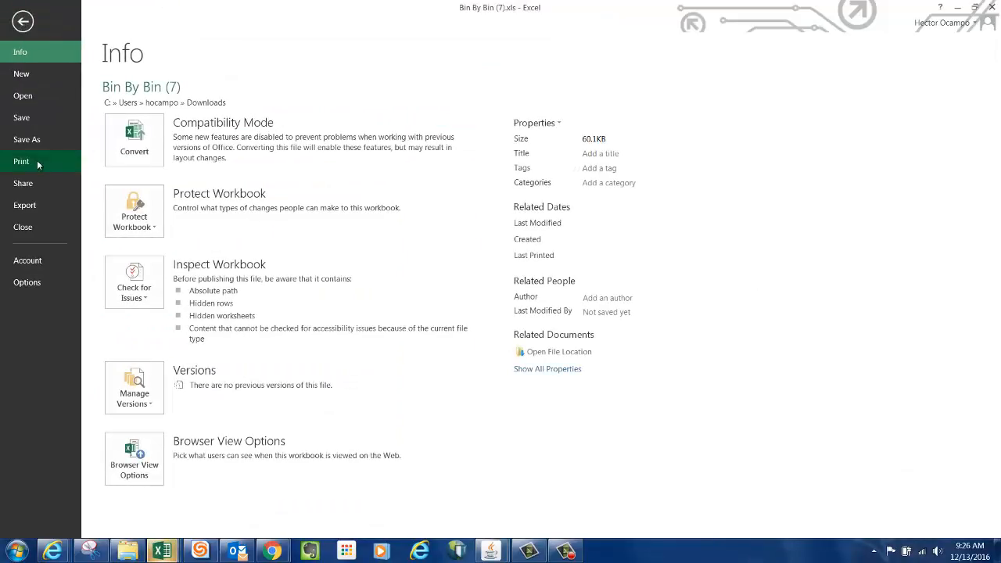
click(30, 141)
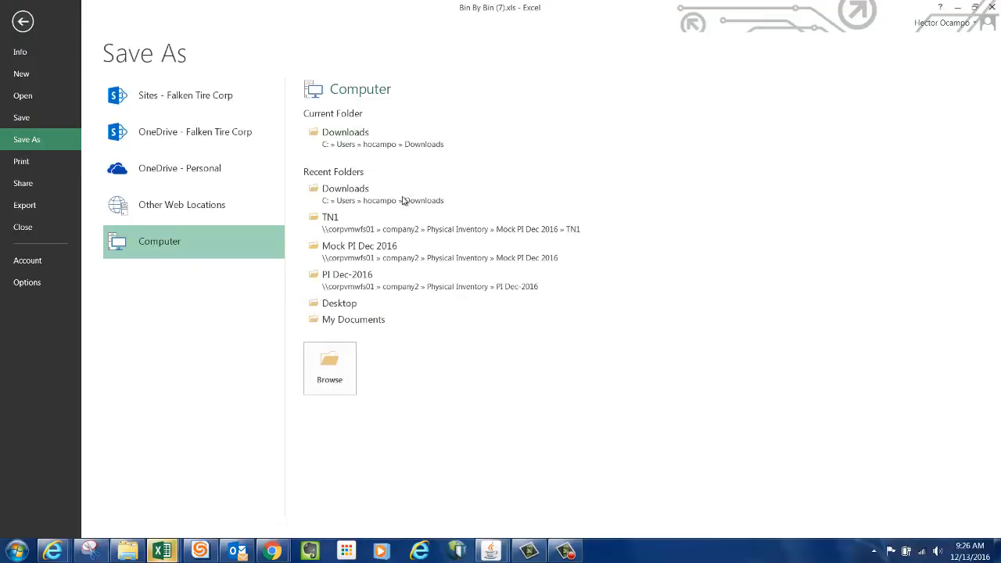
click(361, 257)
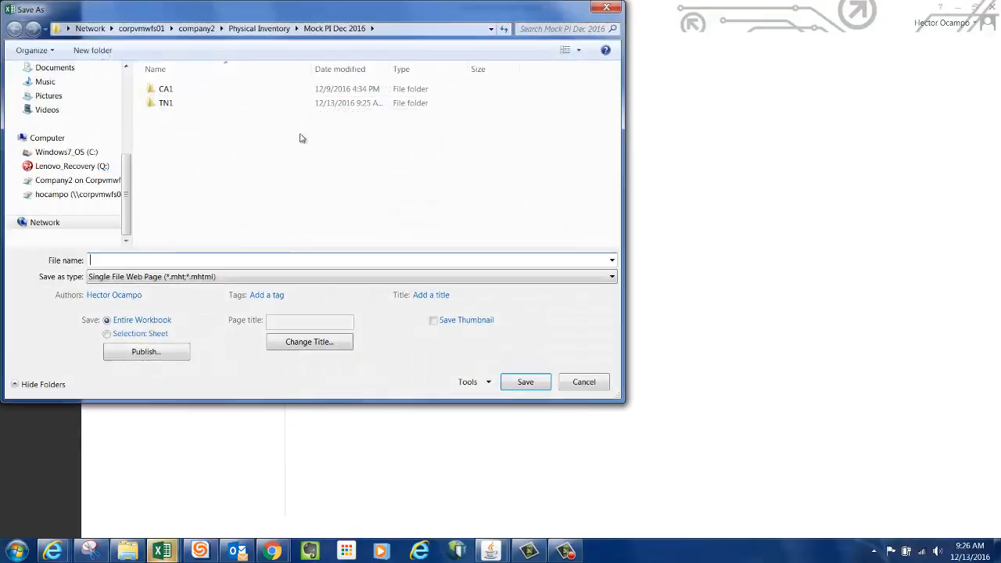
double_click(164, 104)
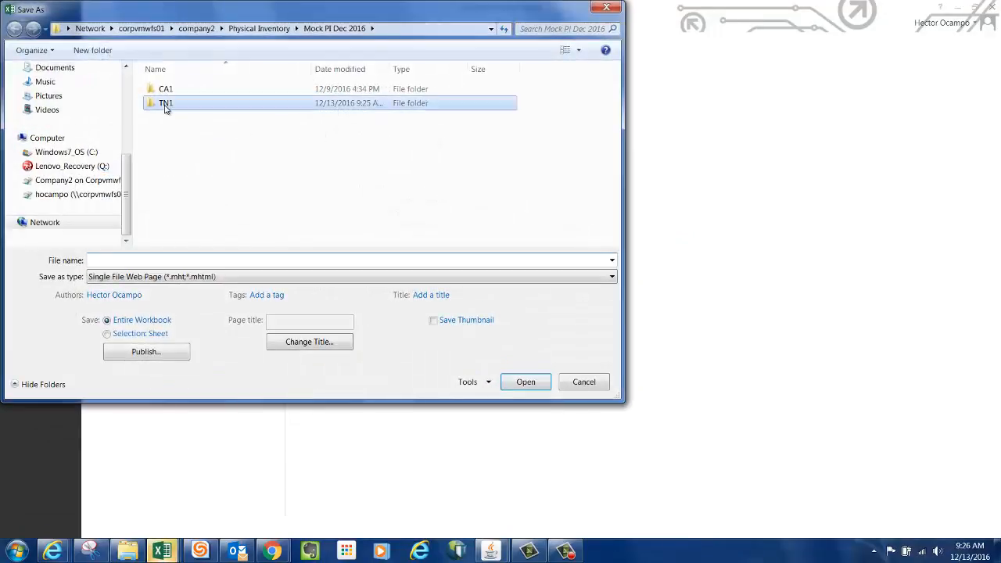
click(151, 278)
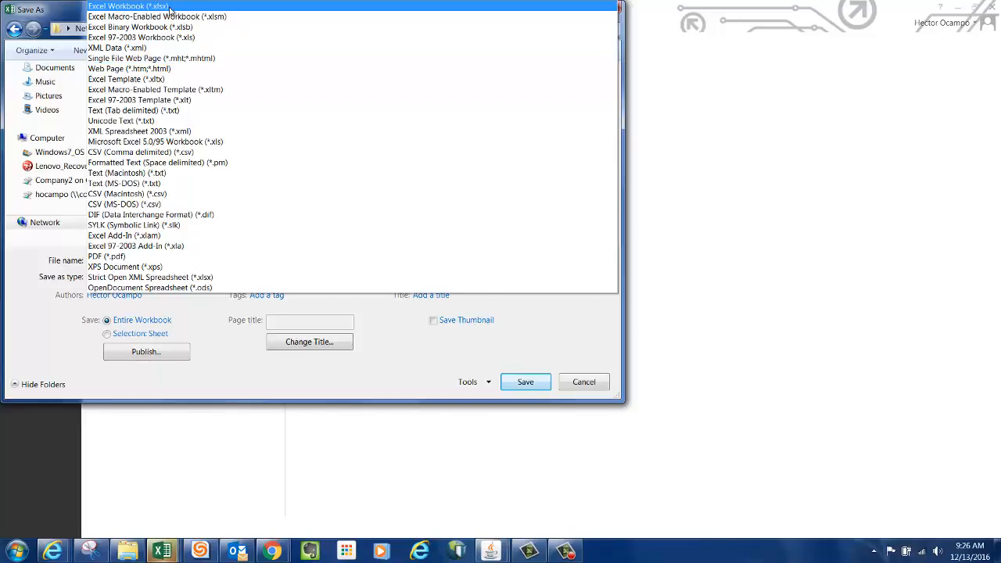
click(133, 9)
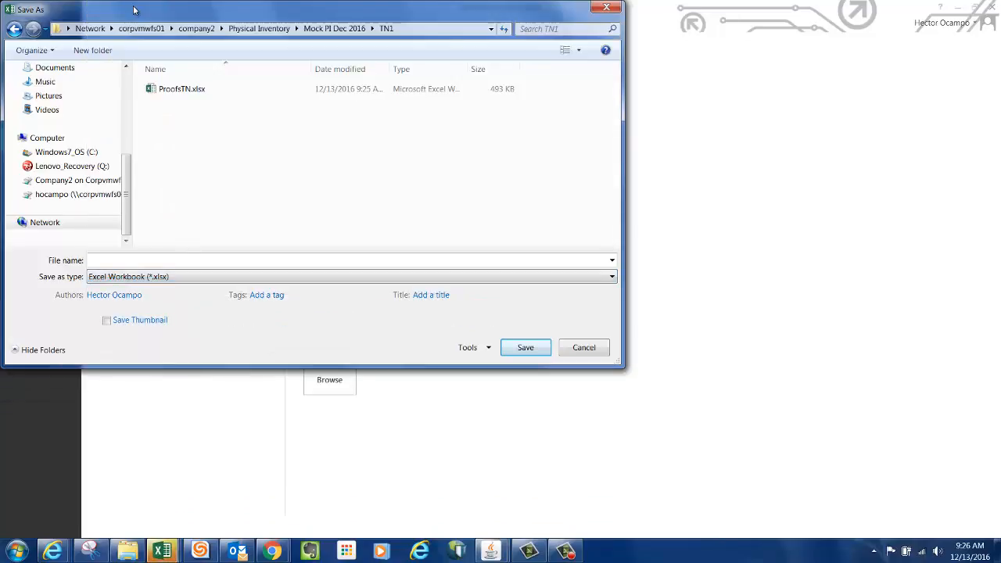
click(141, 260)
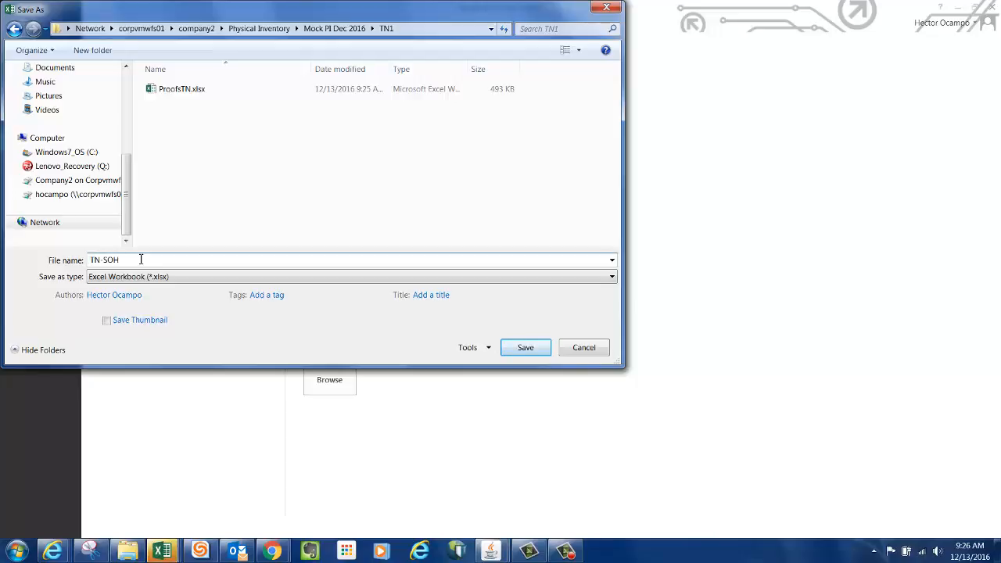
text(TN-SOH-Before)
click(525, 349)
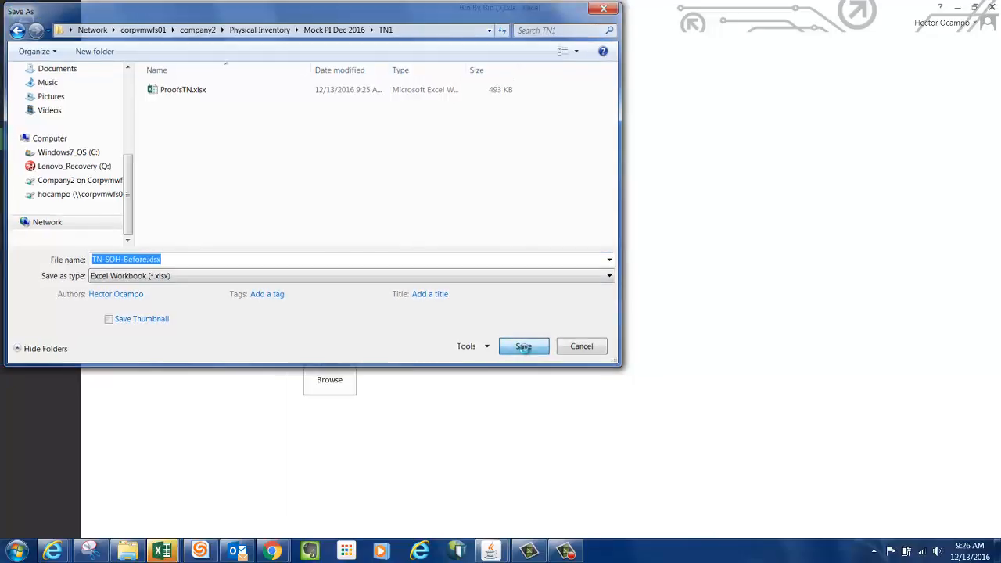
In the PIMasterCheckList workbook, tick the TN checkboxes for checklist items 4.2 and 4.3.
click(162, 552)
click(427, 444)
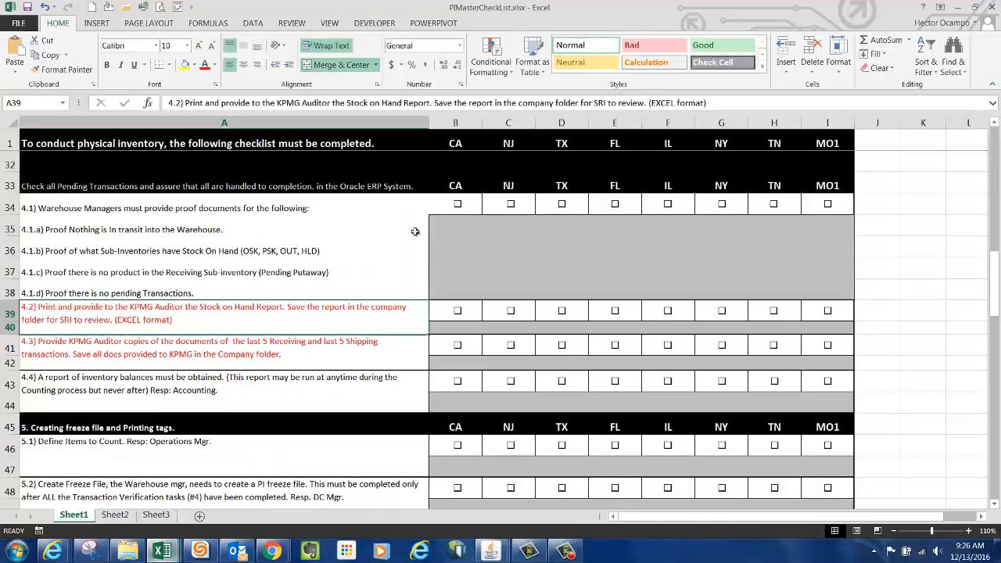
click(147, 353)
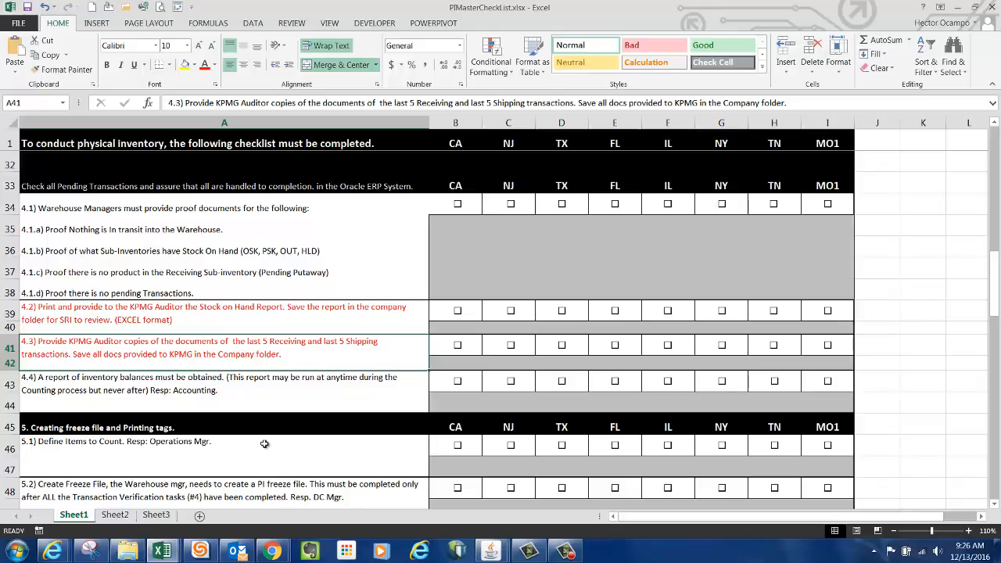
key(Down)
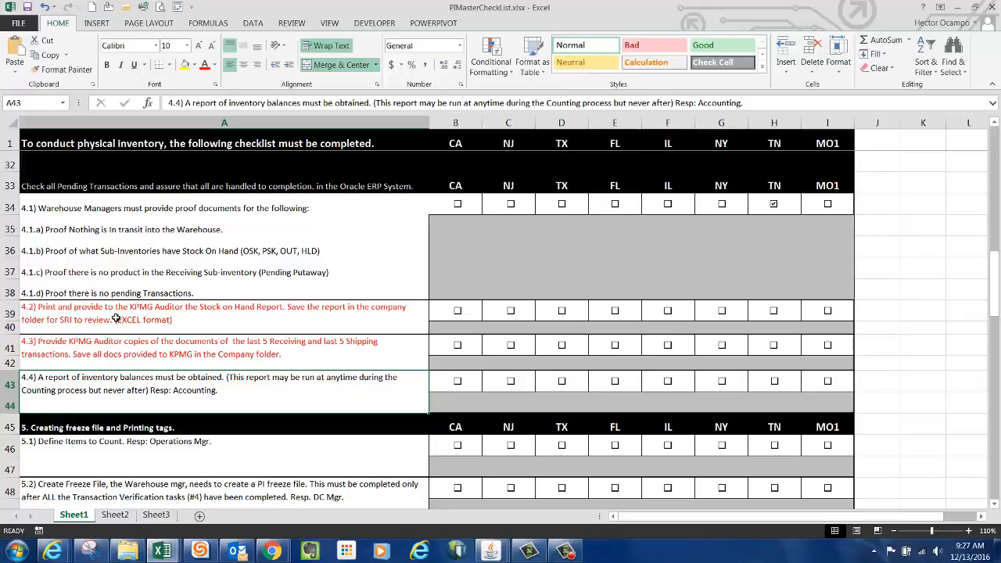
click(775, 311)
click(776, 348)
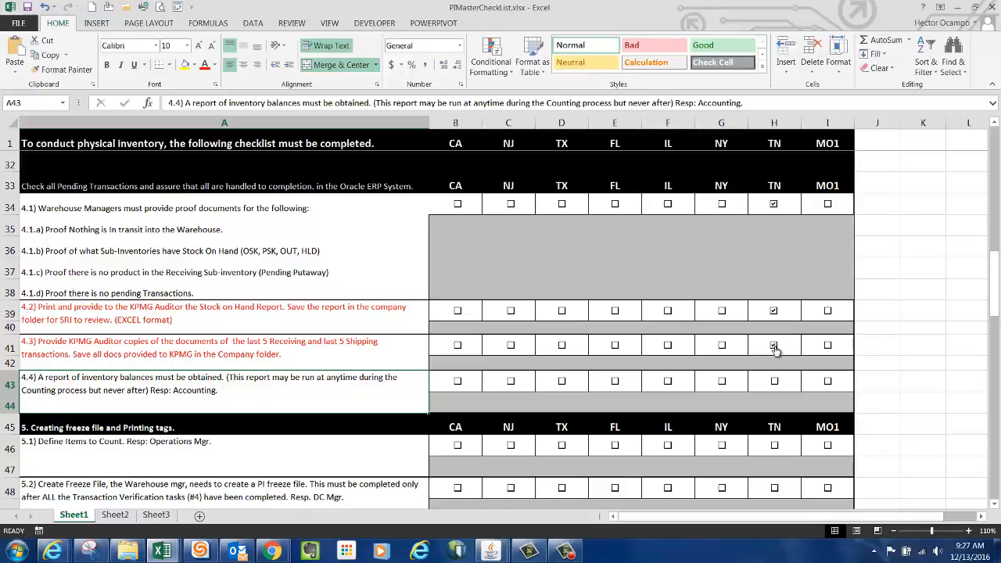
click(934, 349)
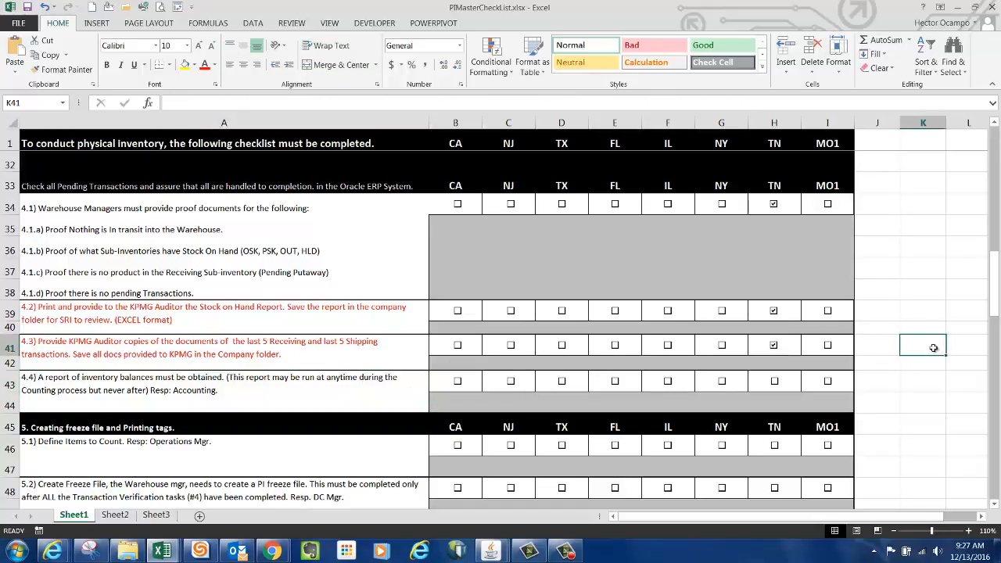